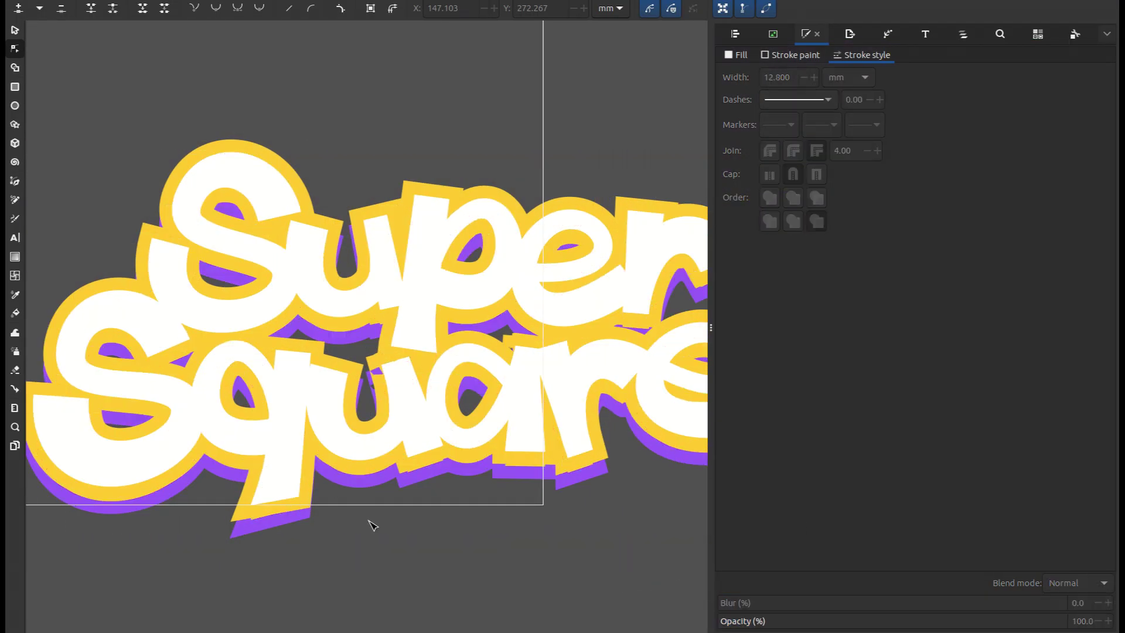
# Step: Collapse the docked side panel to widen the canvas
pyautogui.press('d')
pyautogui.moveTo(711, 327); pyautogui.dragTo(997, 328)
pyautogui.press('n')
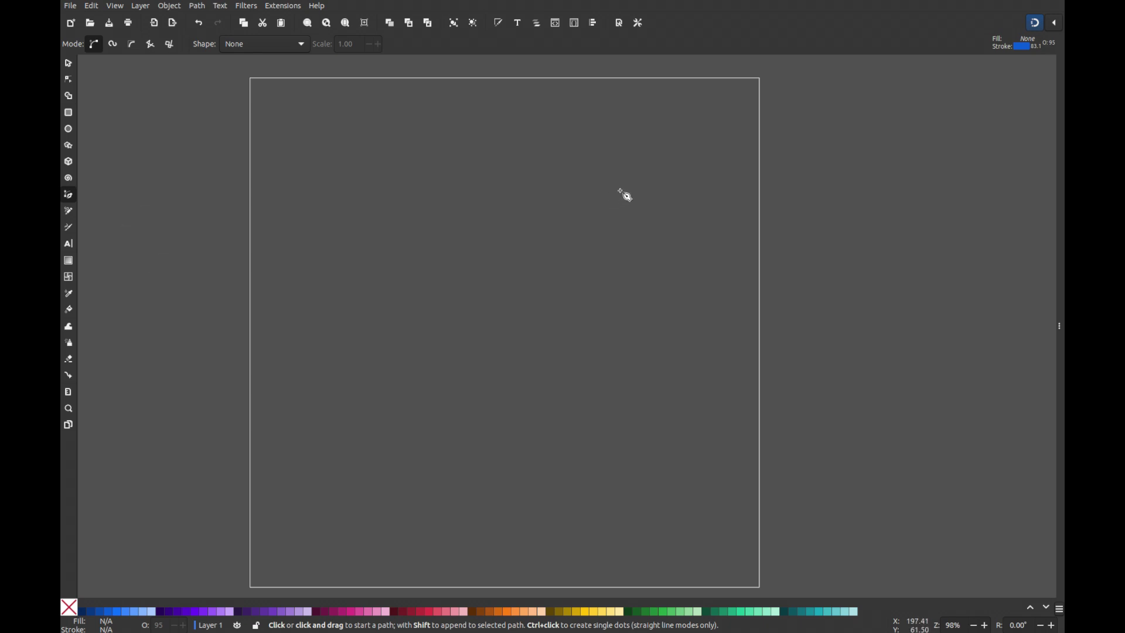
# Step: Draw an open S-shaped path with six nodes and straight segments in the middle of the page using the Pen tool
pyautogui.click(592, 194)
pyautogui.click(531, 158)
pyautogui.click(478, 225)
pyautogui.click(625, 303)
pyautogui.click(557, 392)
pyautogui.doubleClick(456, 336)
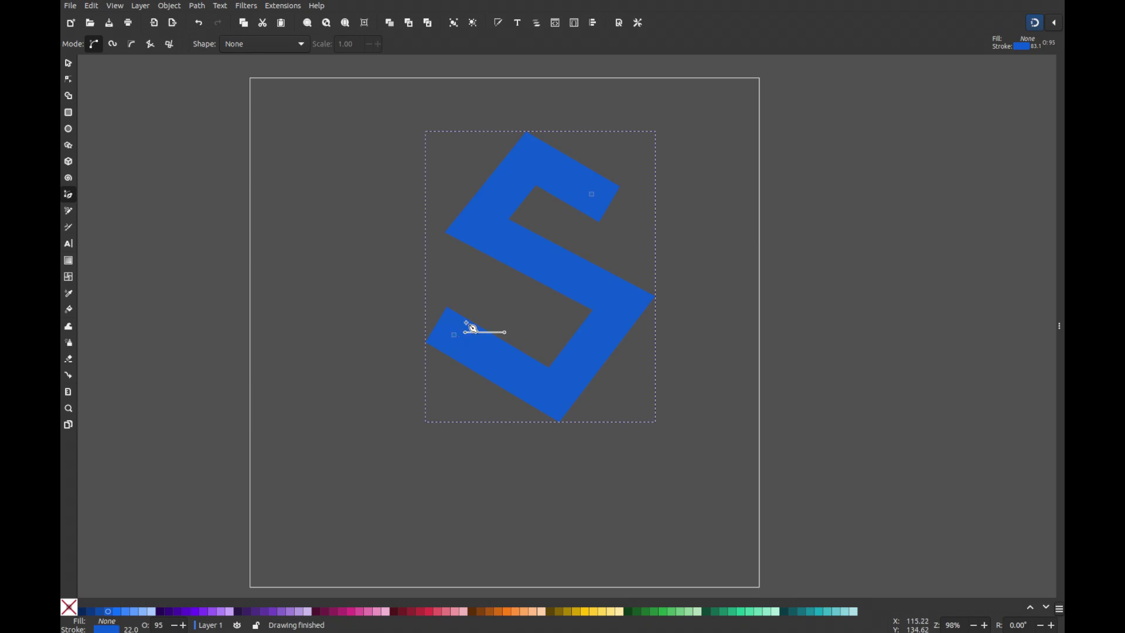
# Step: Set the stroke width of the S path to 25 mm
pyautogui.press('n')
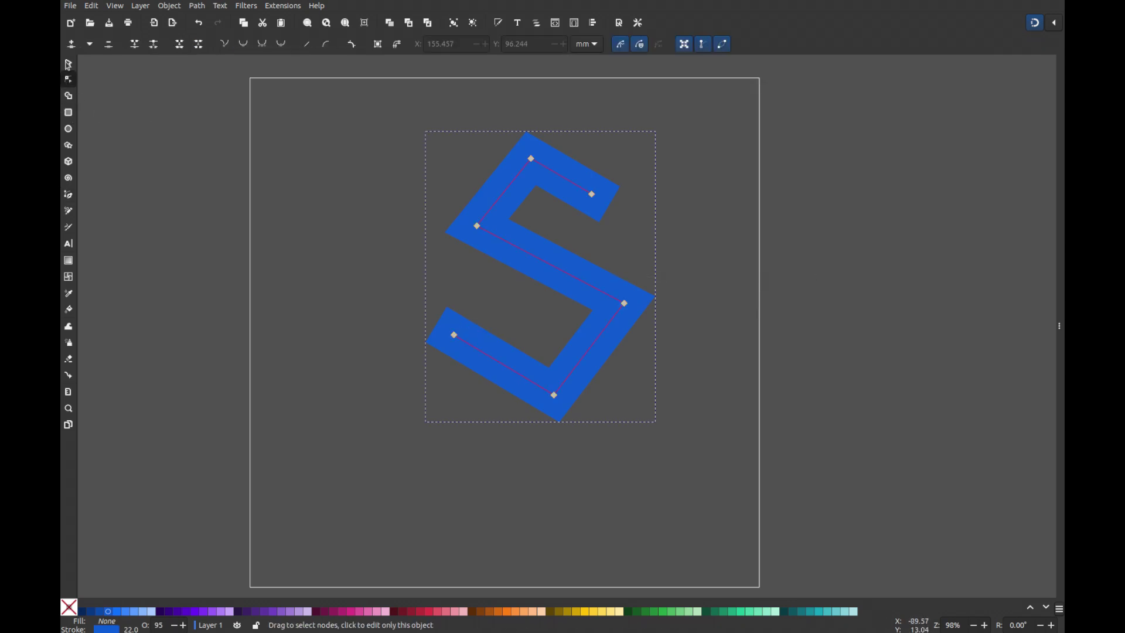
pyautogui.click(68, 65)
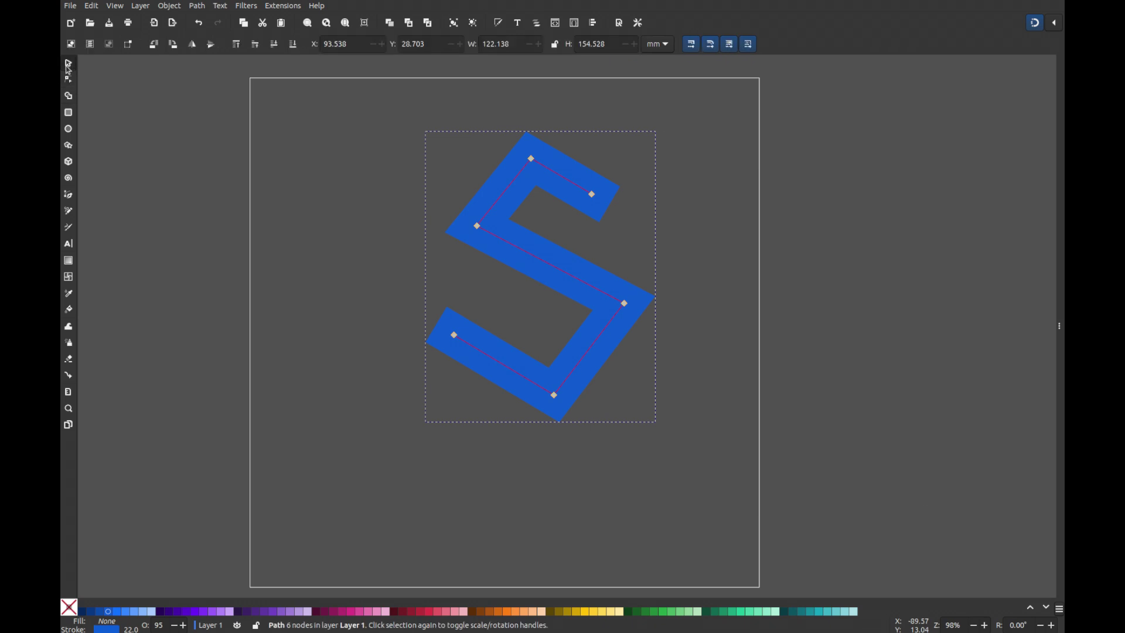
pyautogui.doubleClick(609, 322)
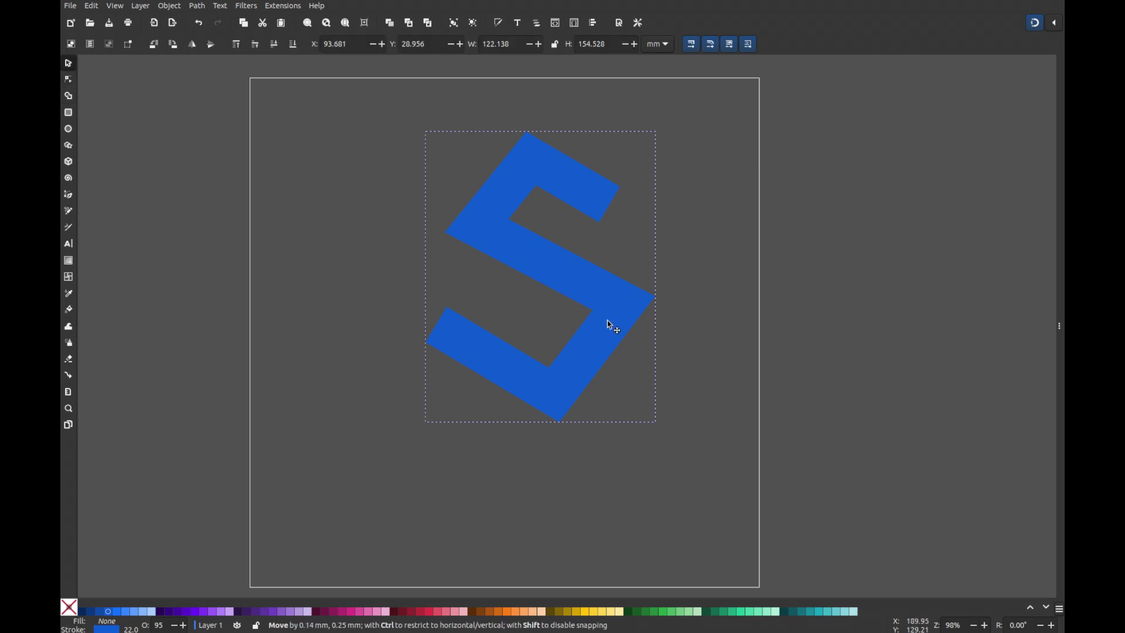
pyautogui.hotkey('ctrl', 'shift', 'f')
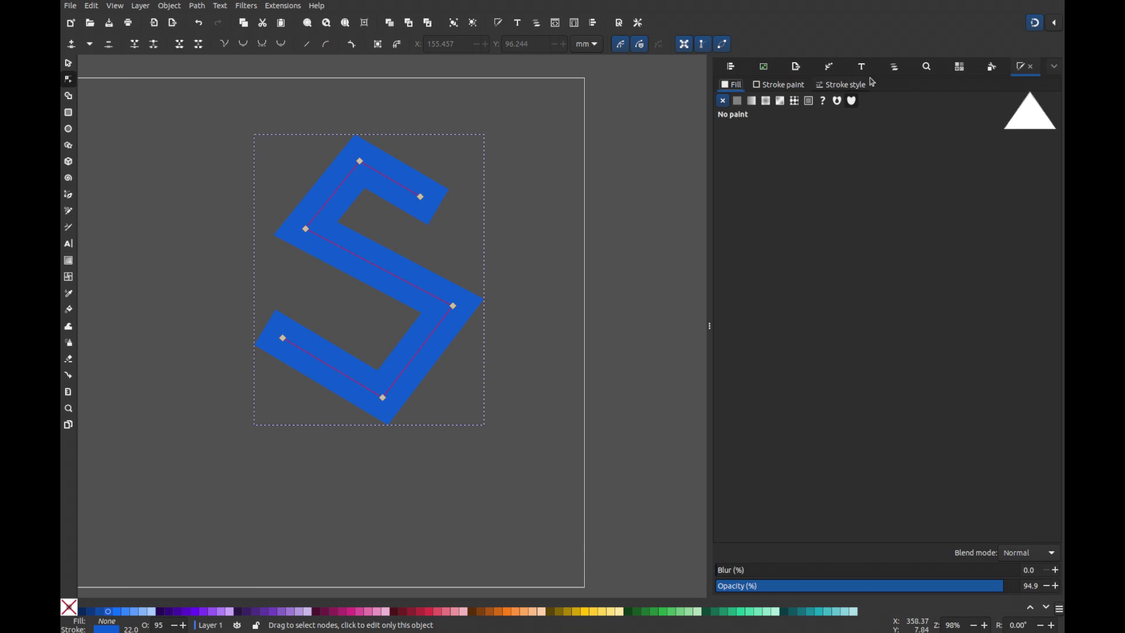
pyautogui.click(792, 86)
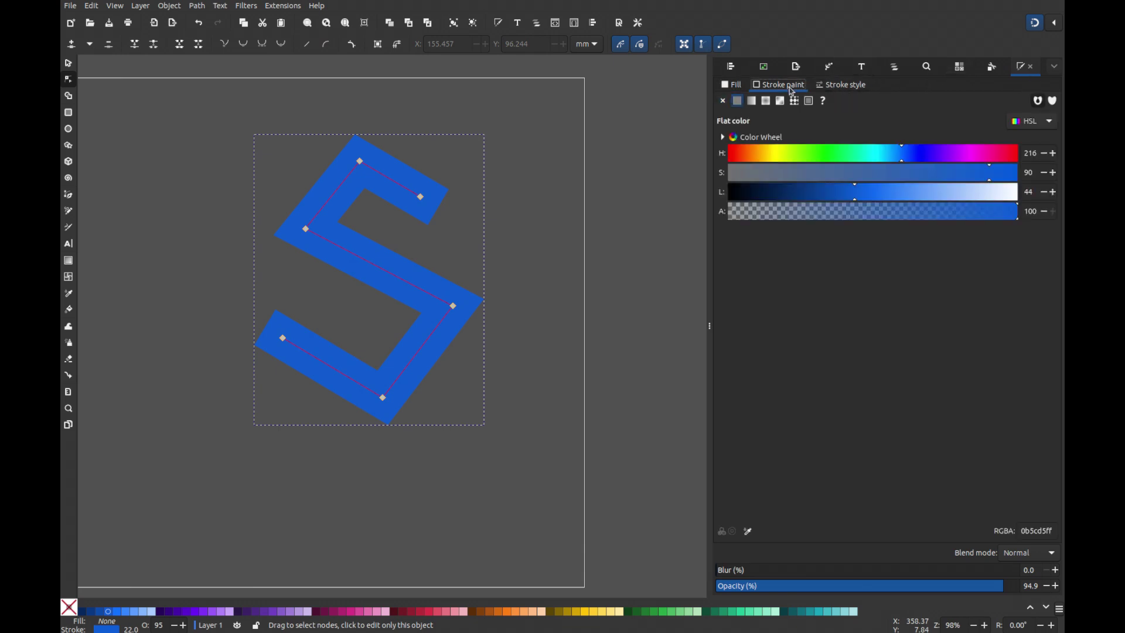
pyautogui.click(849, 87)
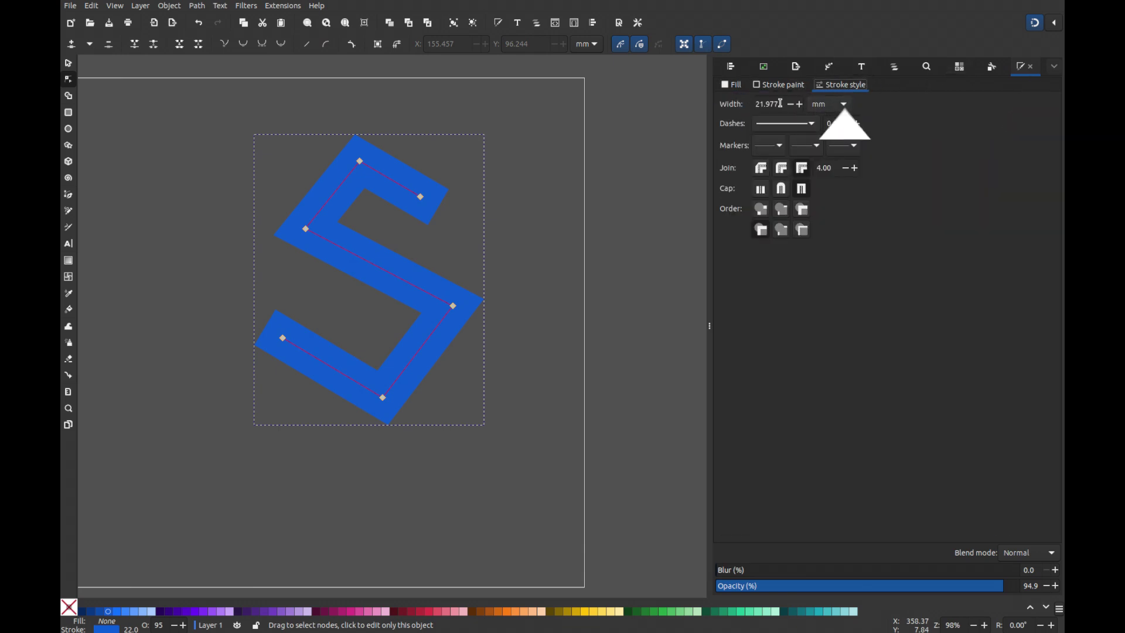
pyautogui.moveTo(780, 105); pyautogui.dragTo(741, 103)
pyautogui.write('0')
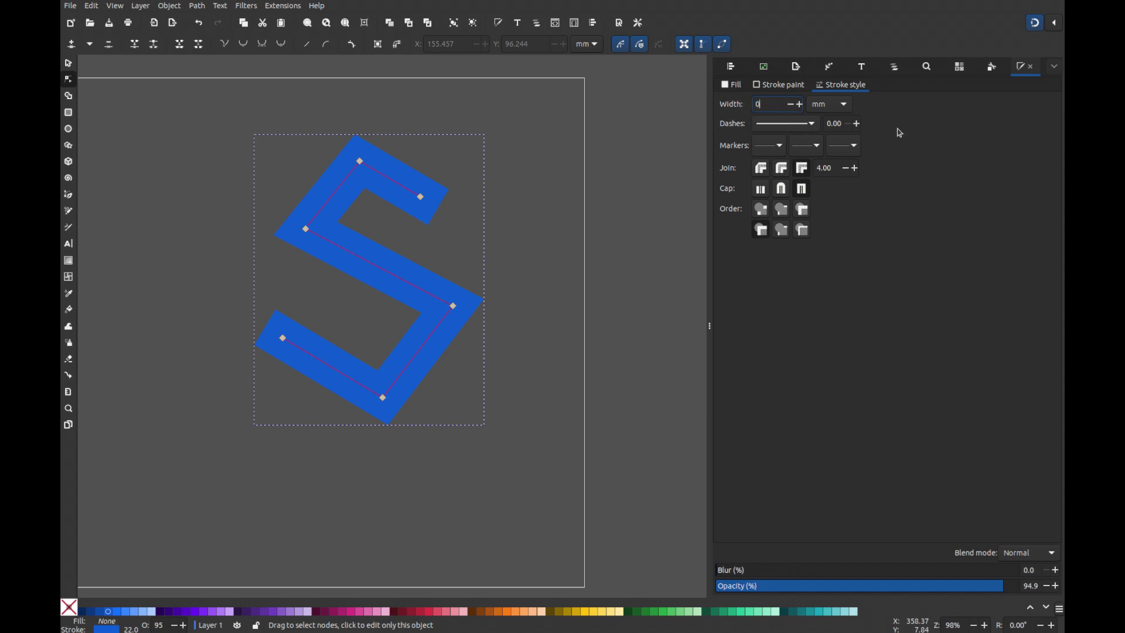
pyautogui.write('25')
pyautogui.press('Return')
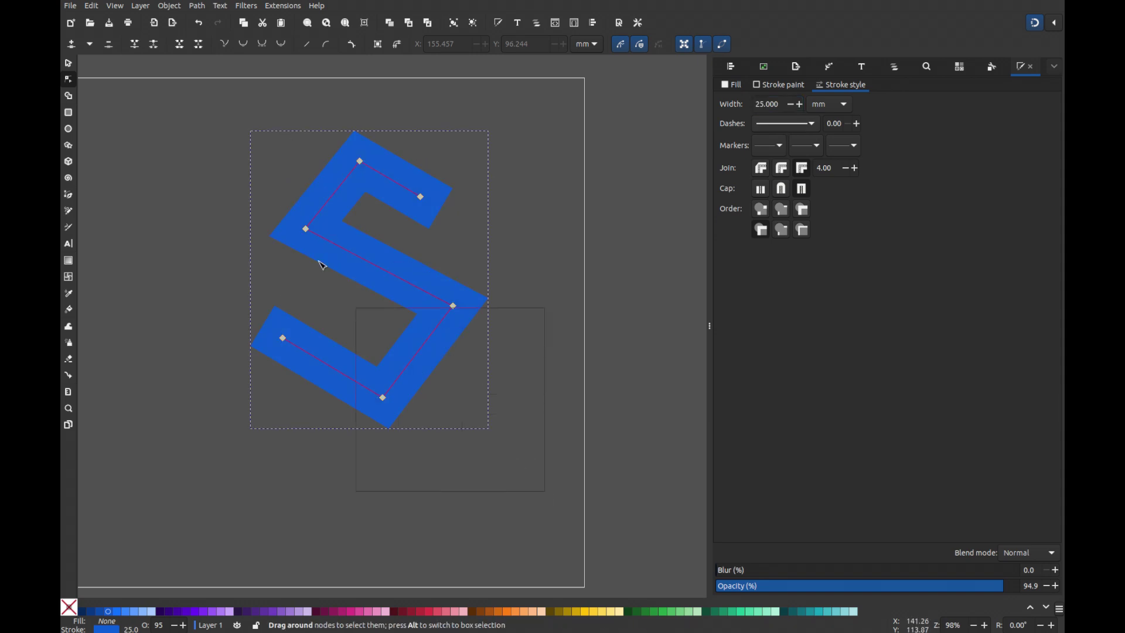
# Step: Make all six nodes of the S smooth and adjust both handles of the node on its lower right curve
pyautogui.moveTo(227, 125); pyautogui.dragTo(215, 113)
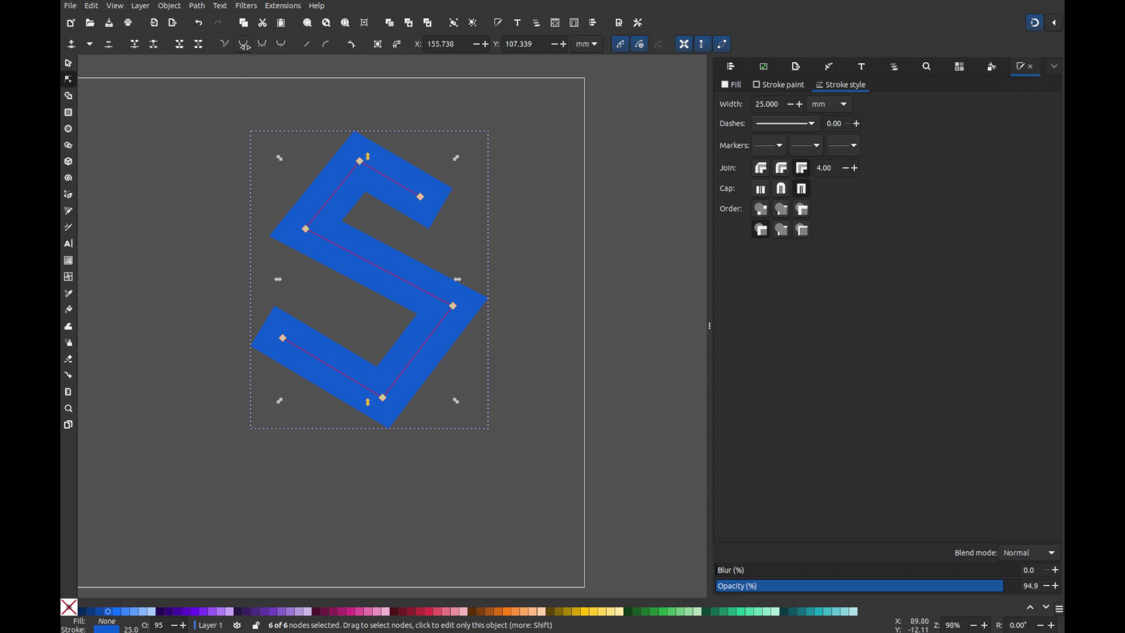
pyautogui.click(243, 44)
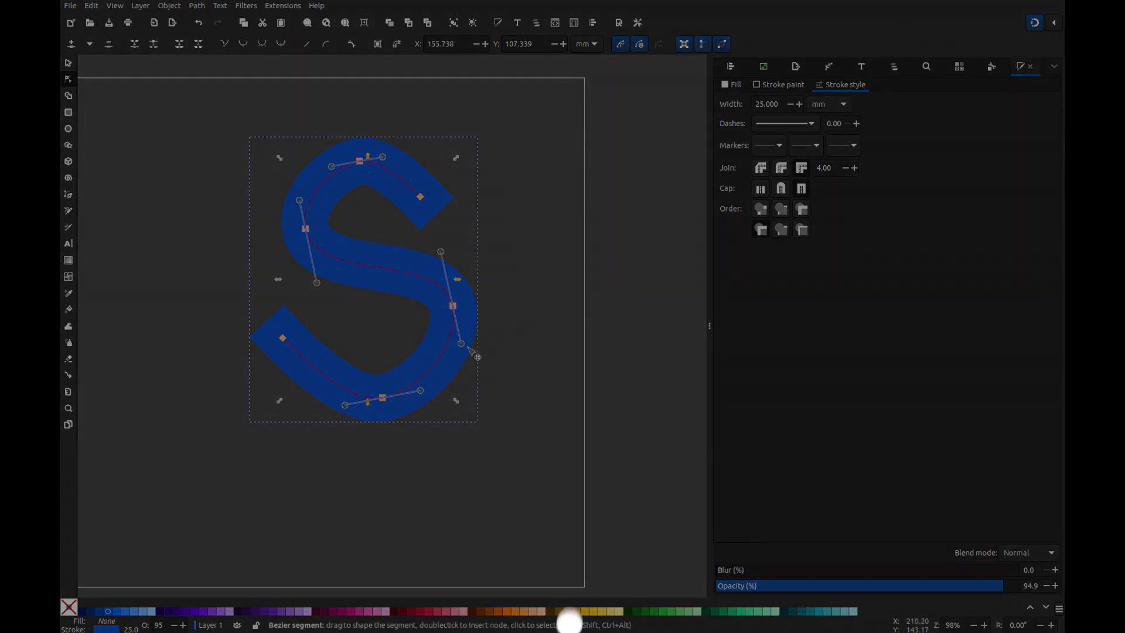
pyautogui.moveTo(462, 344); pyautogui.dragTo(462, 358)
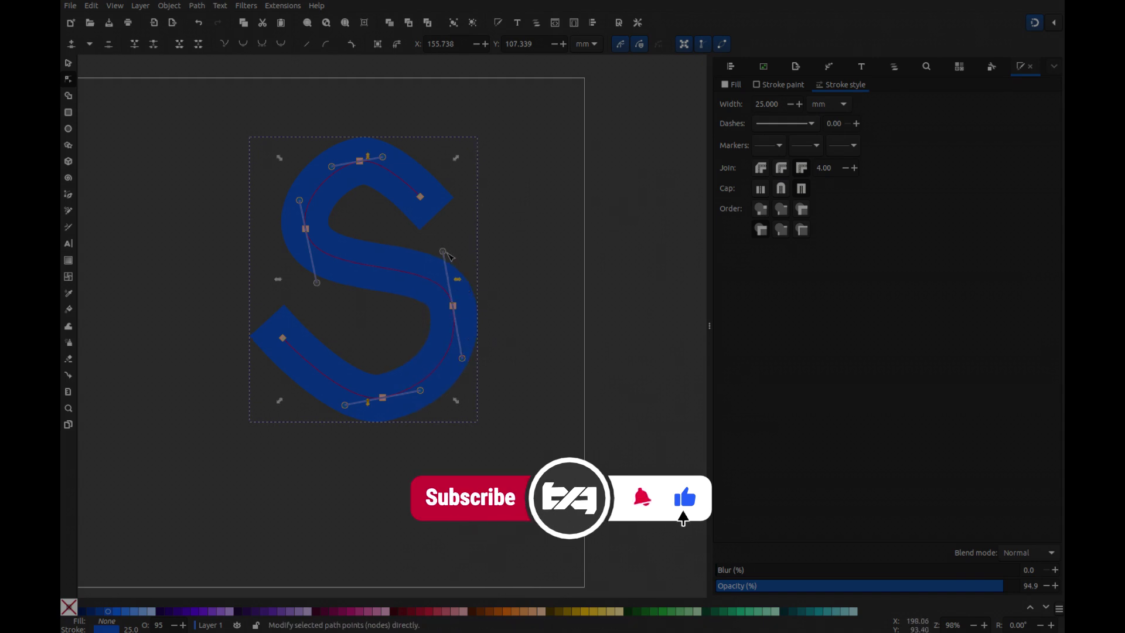
pyautogui.moveTo(446, 252); pyautogui.dragTo(439, 245)
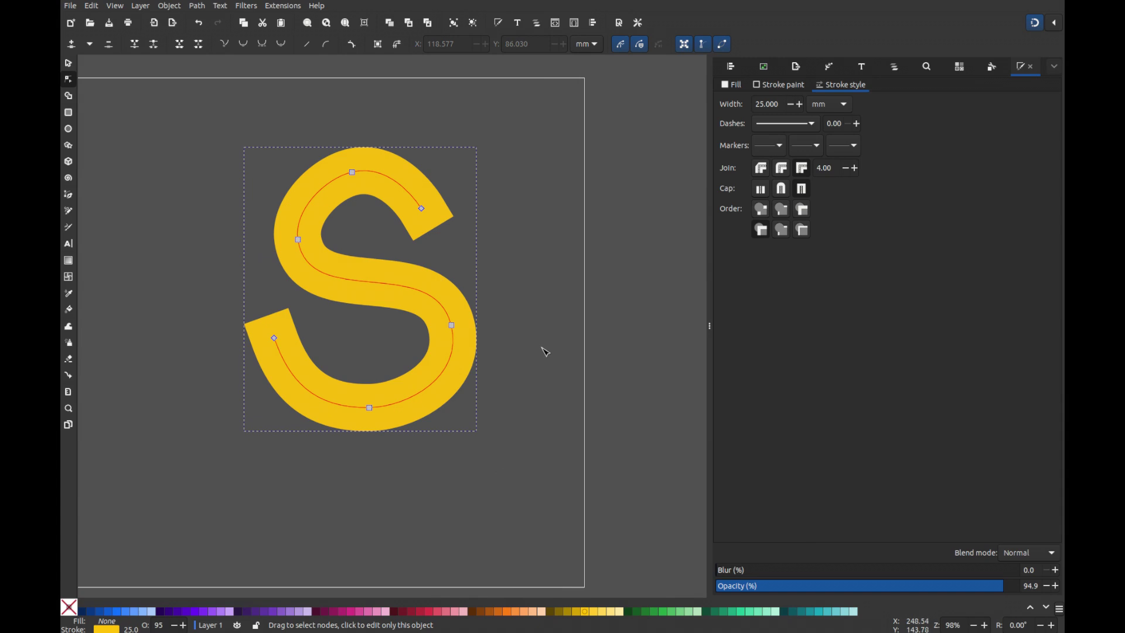
# Step: Apply the Power stroke path effect to the yellow S path
pyautogui.click(528, 351)
pyautogui.click(459, 346)
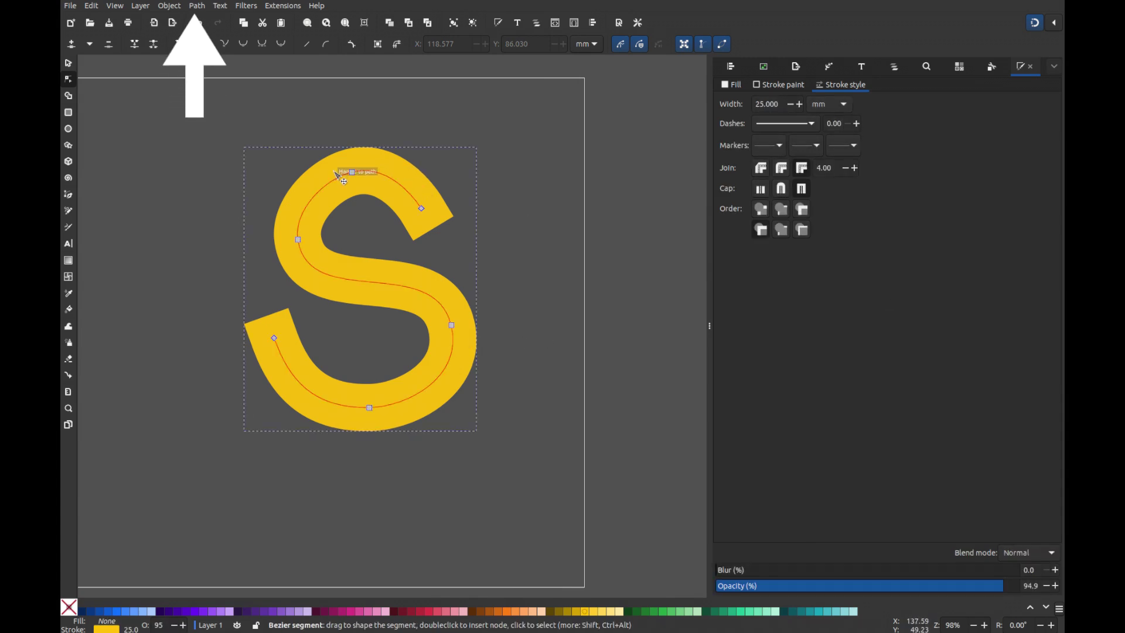
pyautogui.click(198, 6)
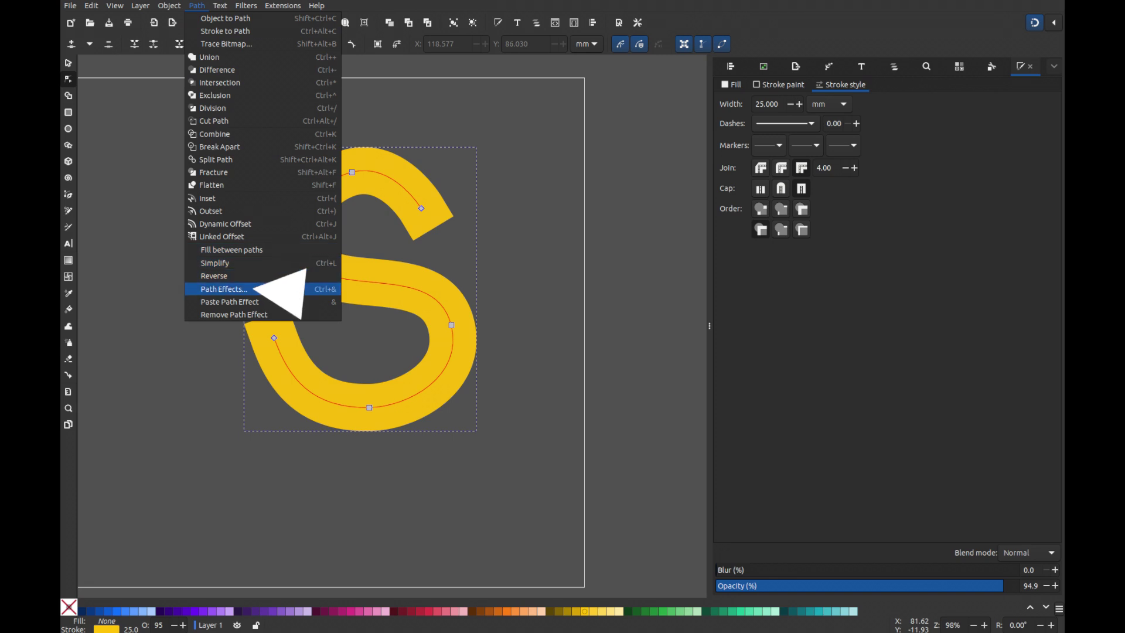
pyautogui.click(267, 288)
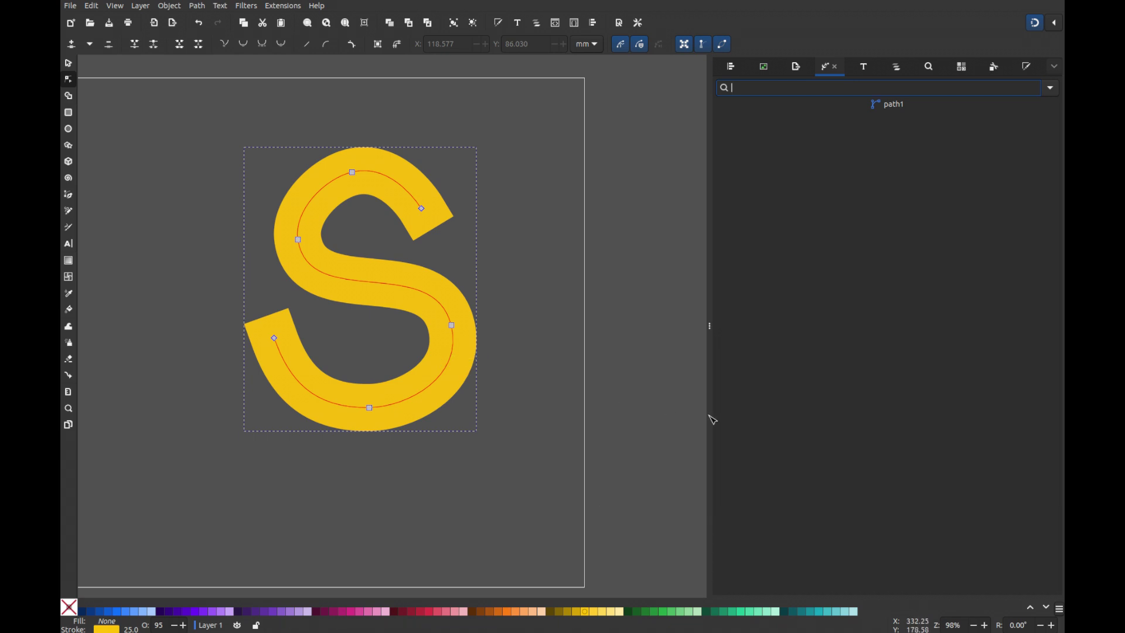
pyautogui.click(1048, 87)
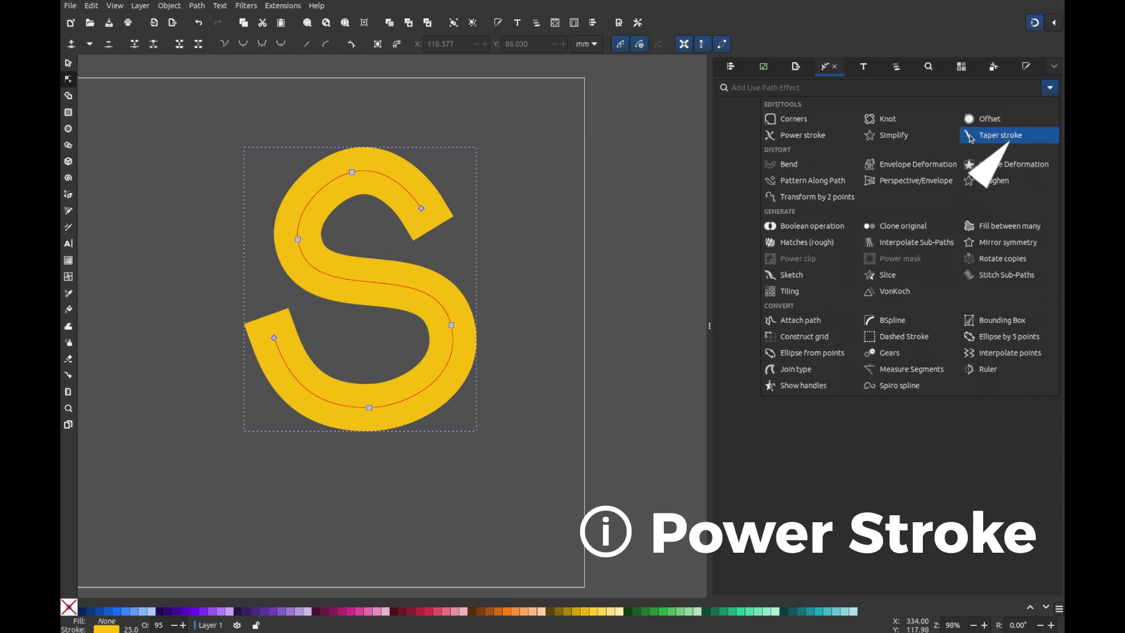
pyautogui.click(811, 135)
# Step: Set the Power stroke's start and end caps to Butt and its join to Beveled
pyautogui.click(806, 205)
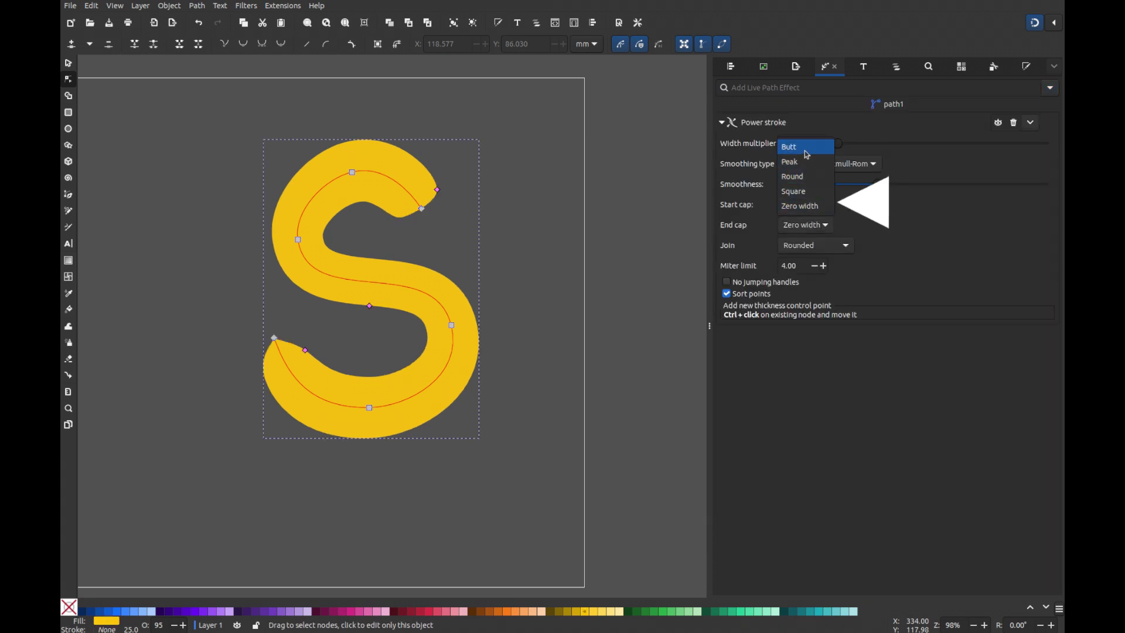
pyautogui.click(807, 147)
pyautogui.click(814, 210)
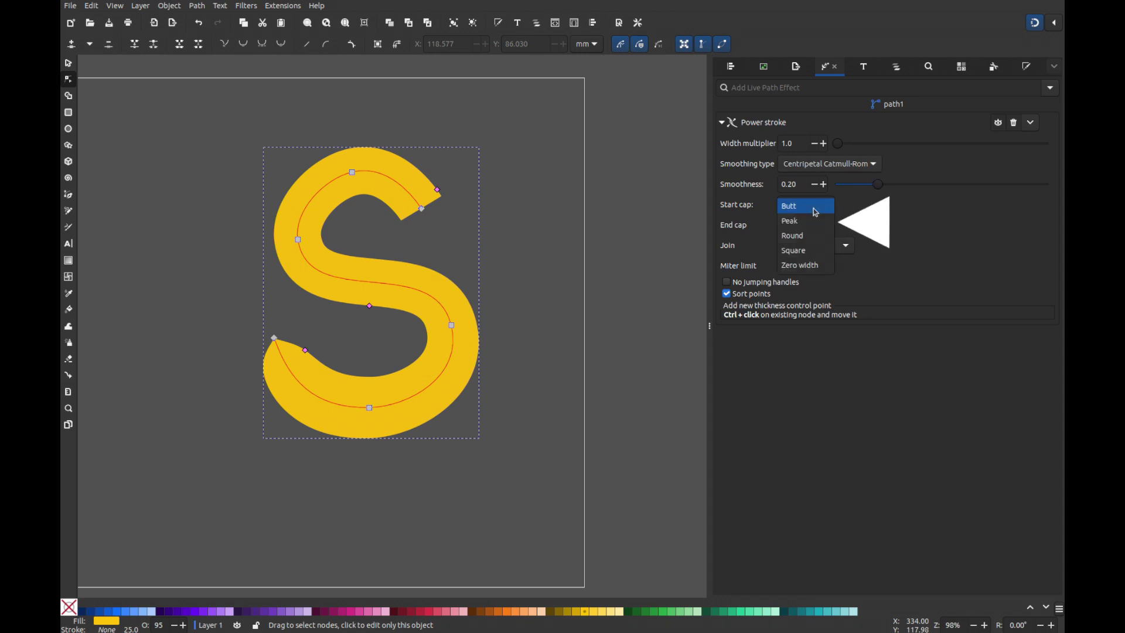
pyautogui.click(816, 212)
pyautogui.click(844, 245)
pyautogui.click(822, 207)
# Step: Widen both ends of the S with its stroke width control points and reshape its curves by adjusting a node and a handle
pyautogui.press('n')
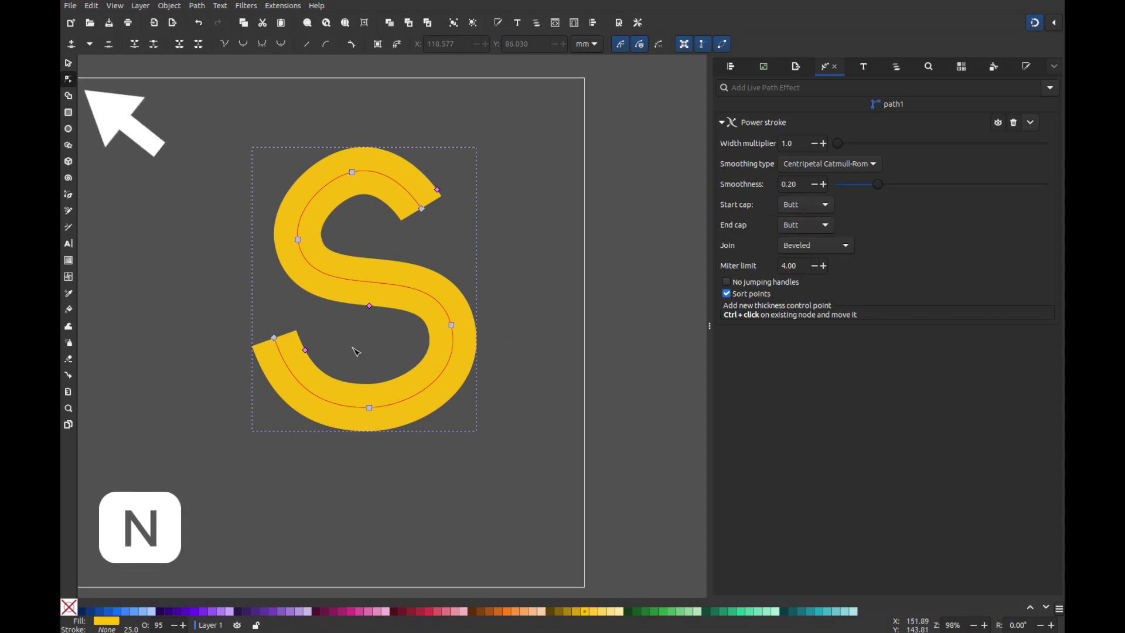
pyautogui.moveTo(305, 350); pyautogui.dragTo(313, 326)
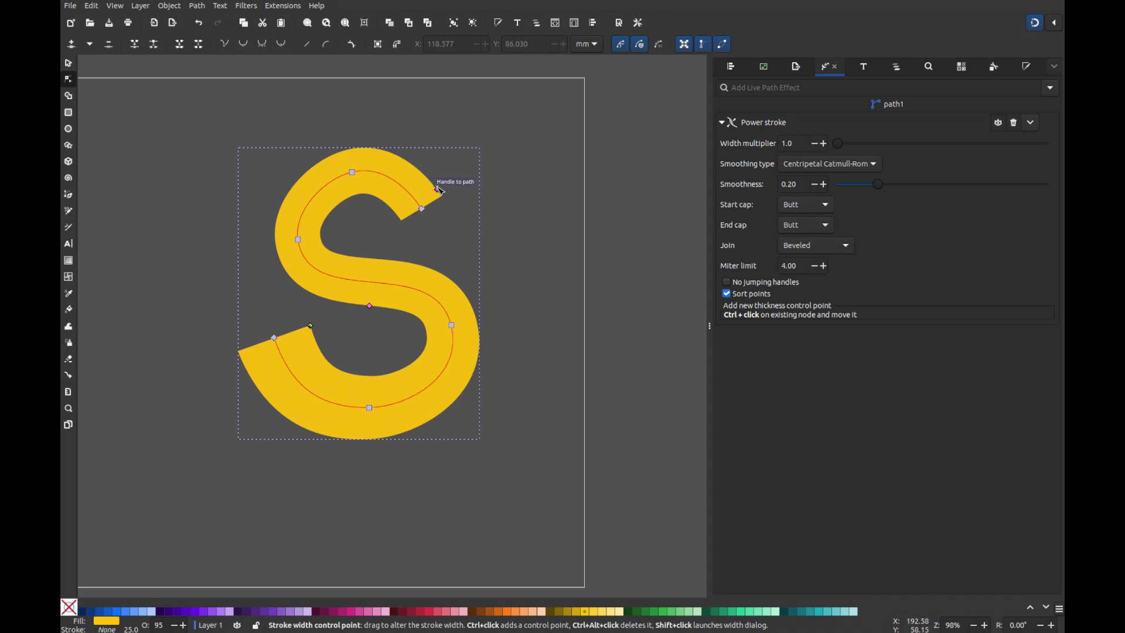
pyautogui.moveTo(441, 193); pyautogui.dragTo(455, 193)
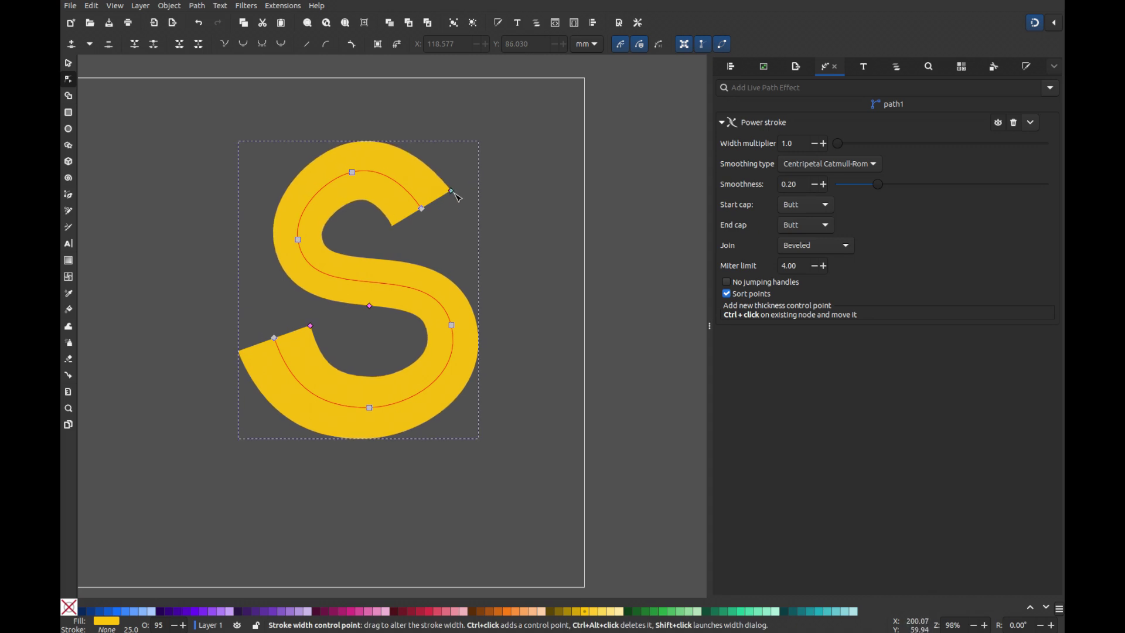
pyautogui.moveTo(453, 327); pyautogui.dragTo(458, 320)
pyautogui.moveTo(310, 311); pyautogui.dragTo(300, 322)
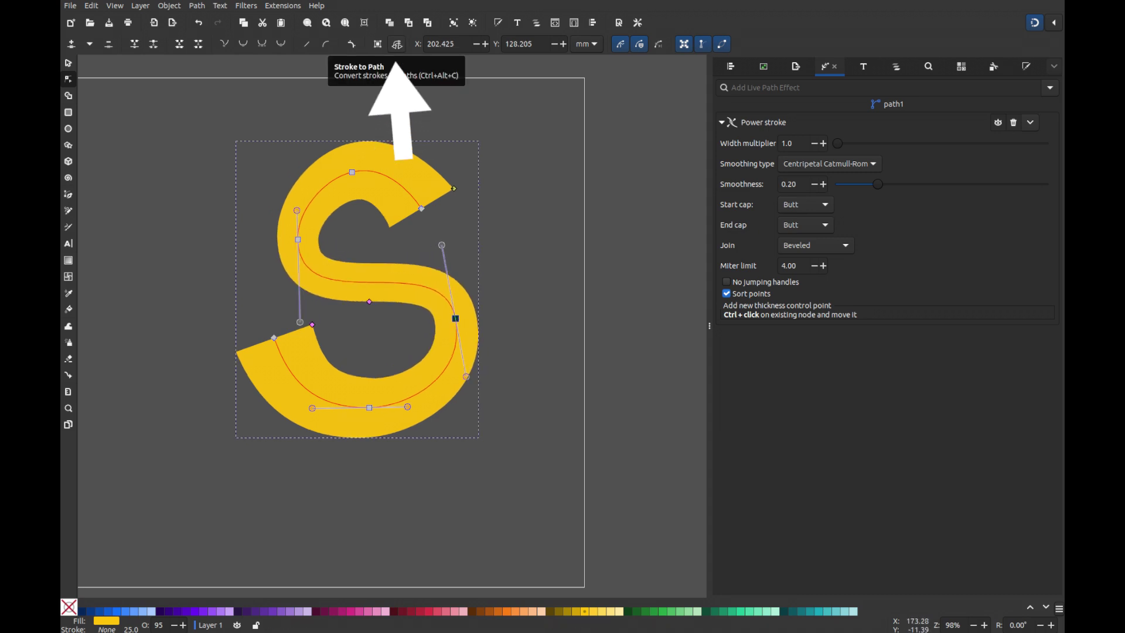
# Step: Convert the S's stroke to a path and give it a flat white outline ordered behind the fill
pyautogui.click(398, 44)
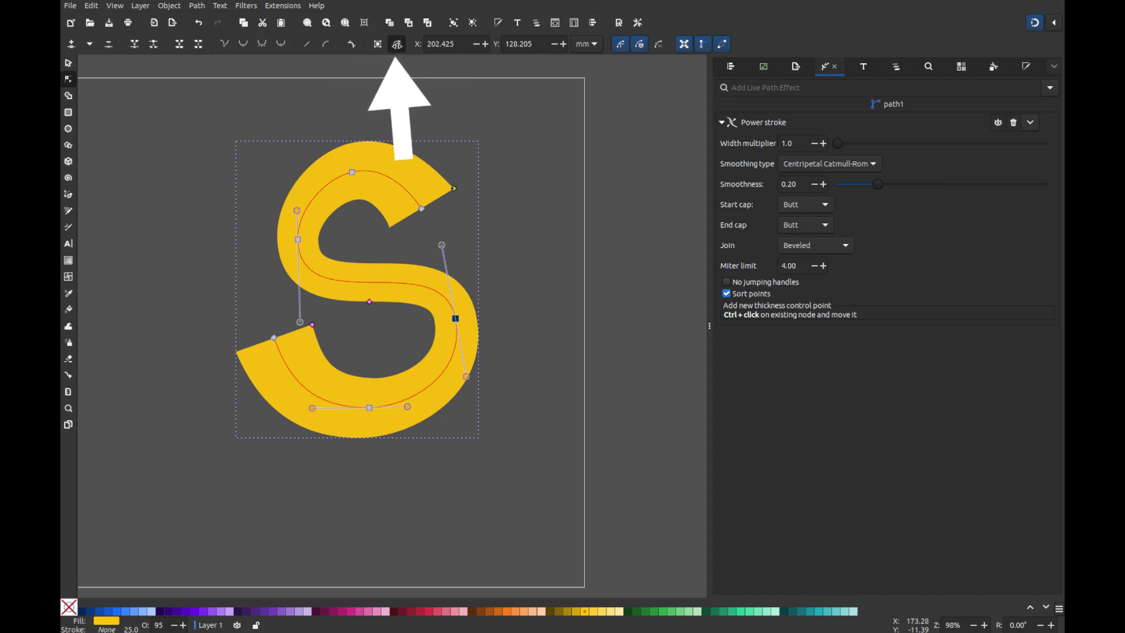
pyautogui.hotkey('ctrl', 'shift', 'f')
pyautogui.click(778, 85)
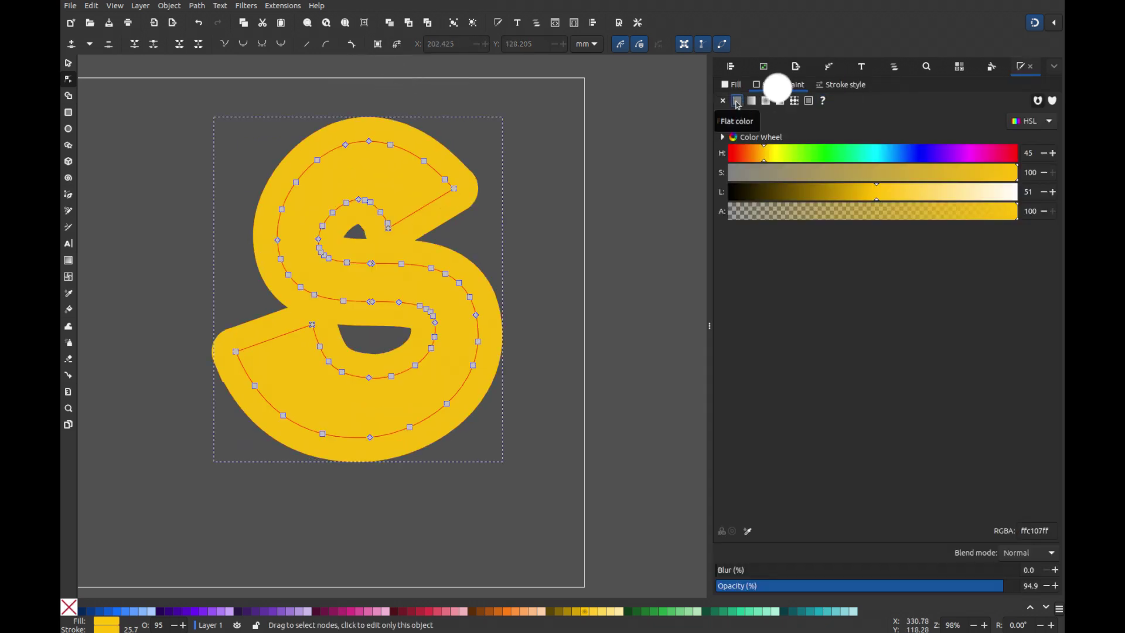
pyautogui.moveTo(895, 194); pyautogui.dragTo(1020, 200)
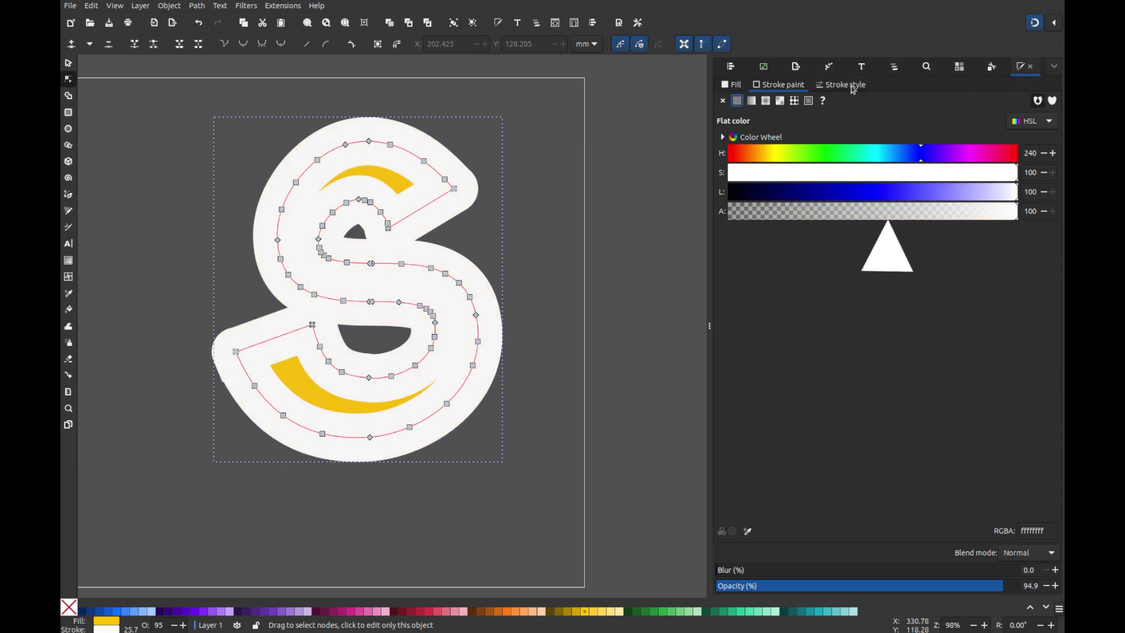
pyautogui.click(842, 85)
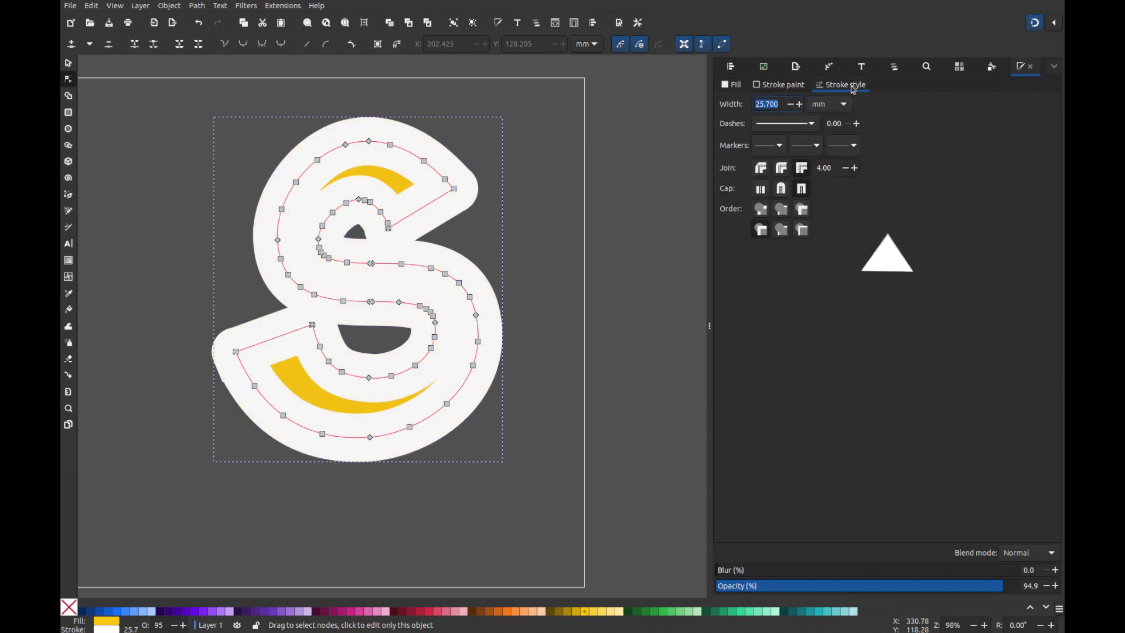
pyautogui.click(783, 231)
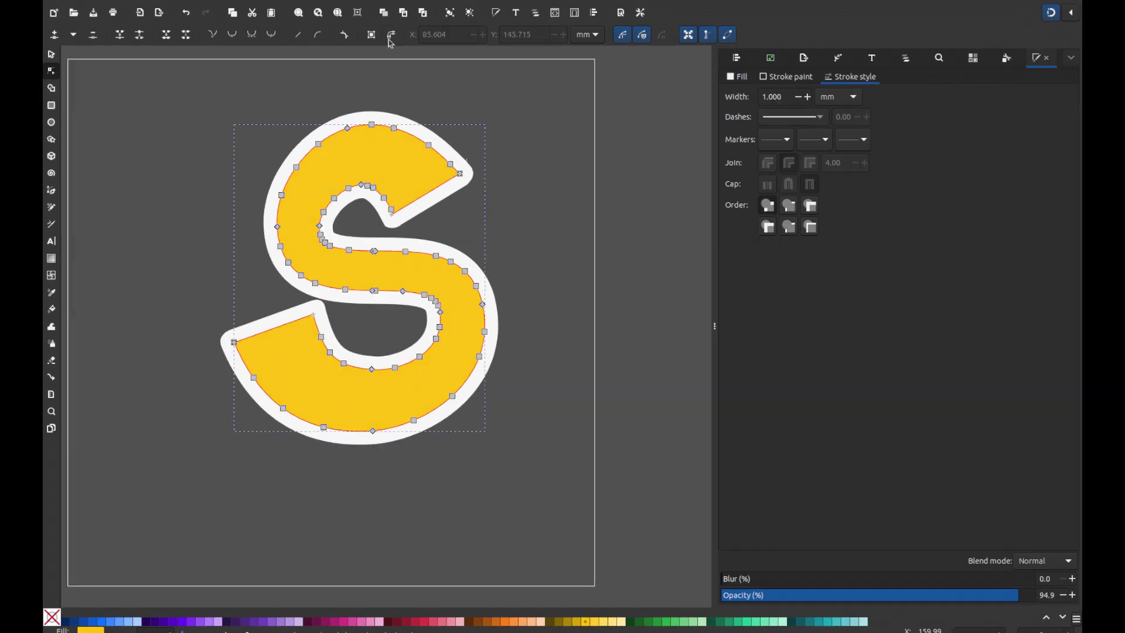
# Step: Ungroup the outlined S repeatedly until the yellow fill and white outline are separate paths
pyautogui.click(51, 55)
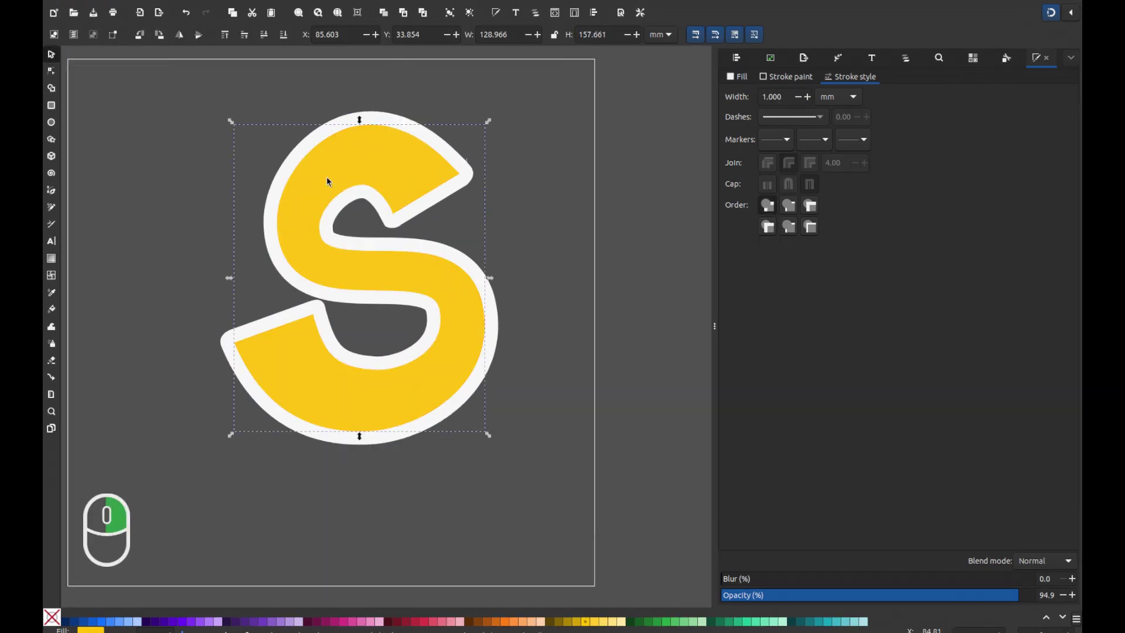
pyautogui.click(322, 231)
pyautogui.rightClick(320, 226)
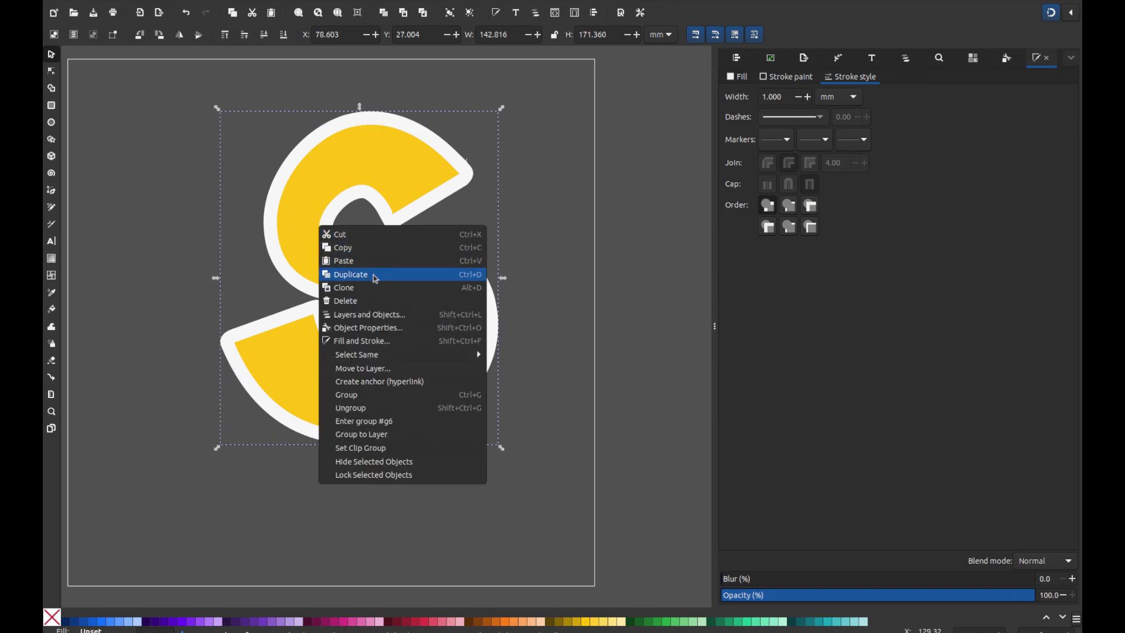
pyautogui.rightClick(486, 352)
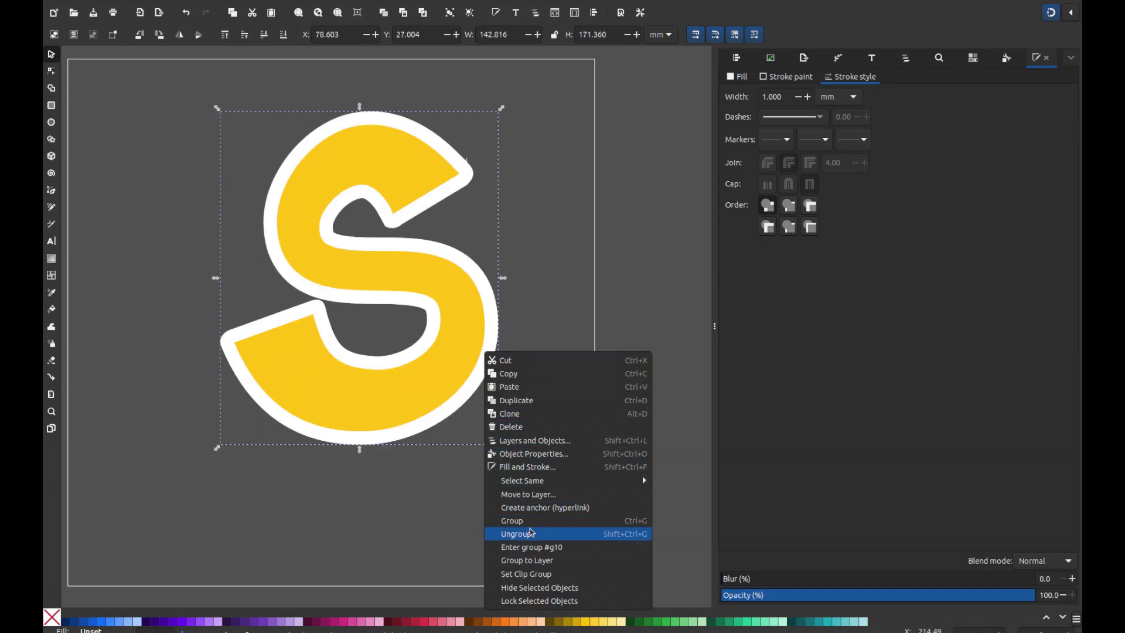
pyautogui.click(478, 445)
pyautogui.rightClick(475, 360)
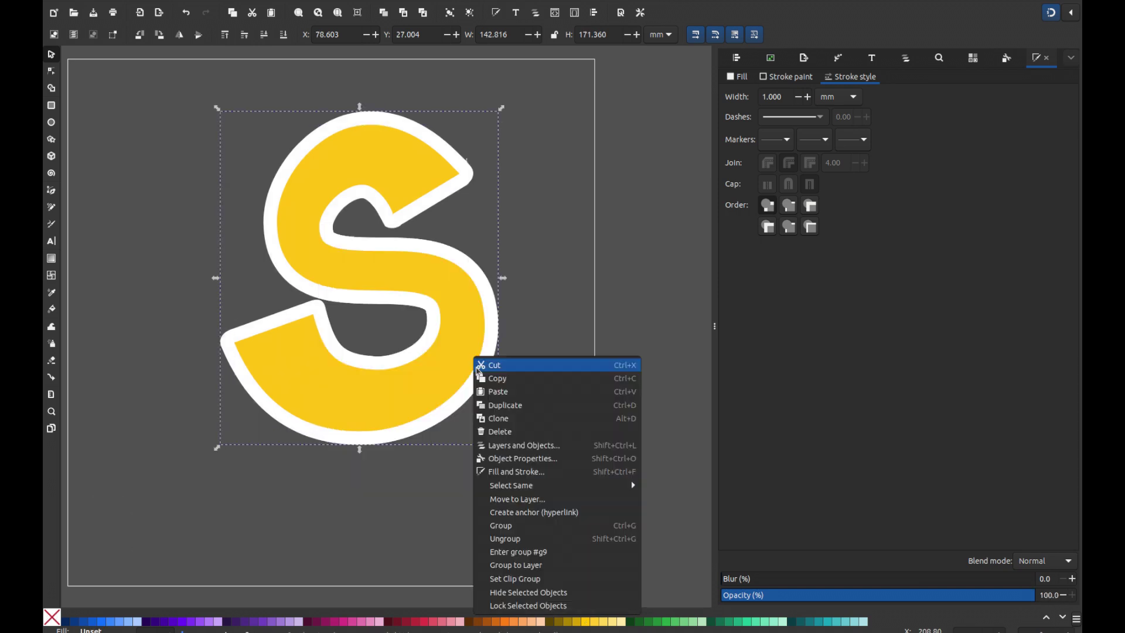
pyautogui.click(495, 536)
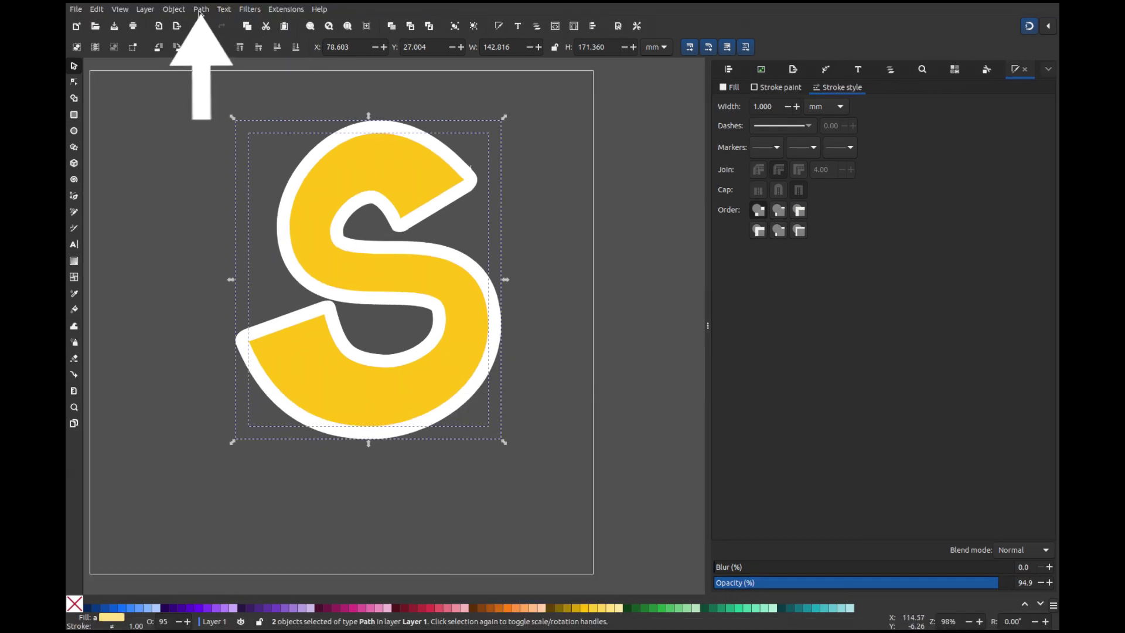
# Step: Unite the selected yellow fill and white outline paths into one shape and lower it to the bottom, behind the yellow S
pyautogui.click(201, 9)
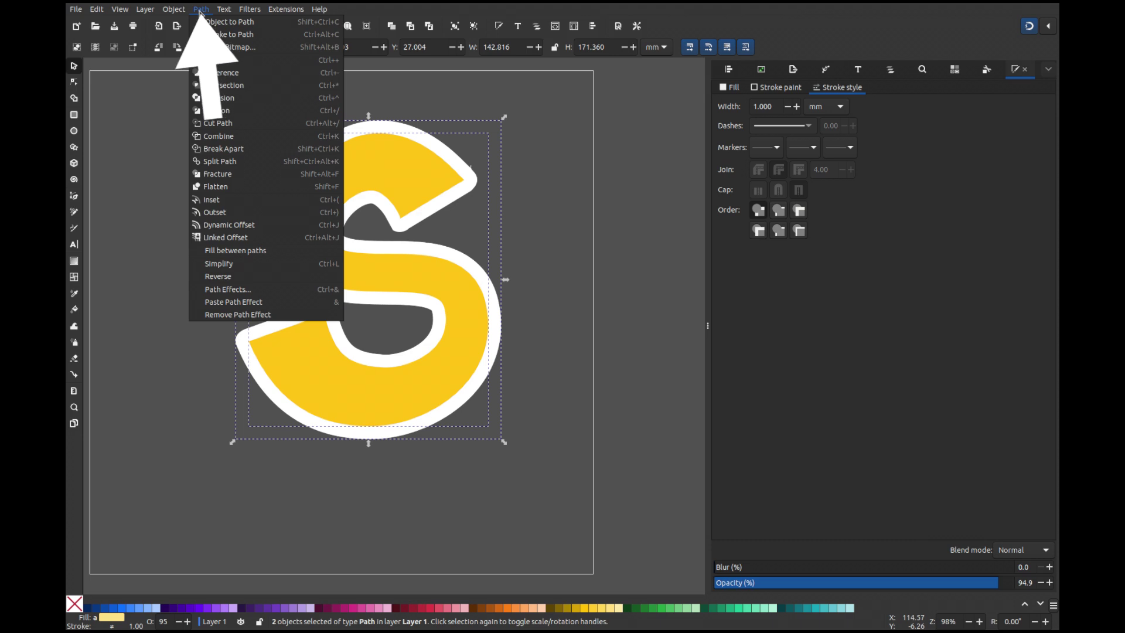
pyautogui.click(215, 61)
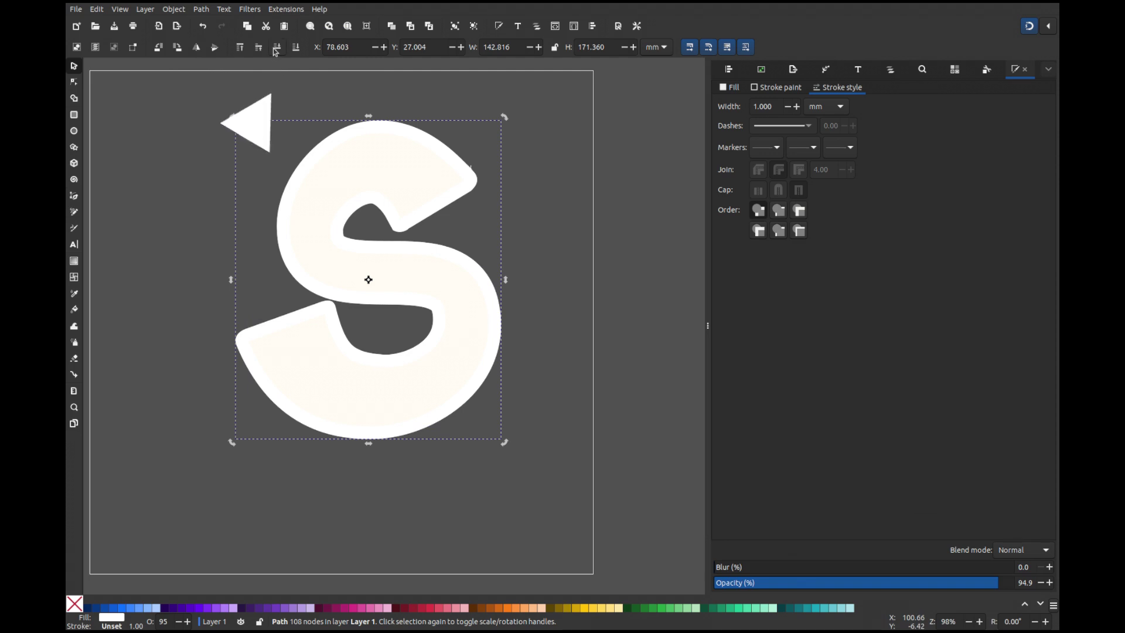
pyautogui.click(296, 48)
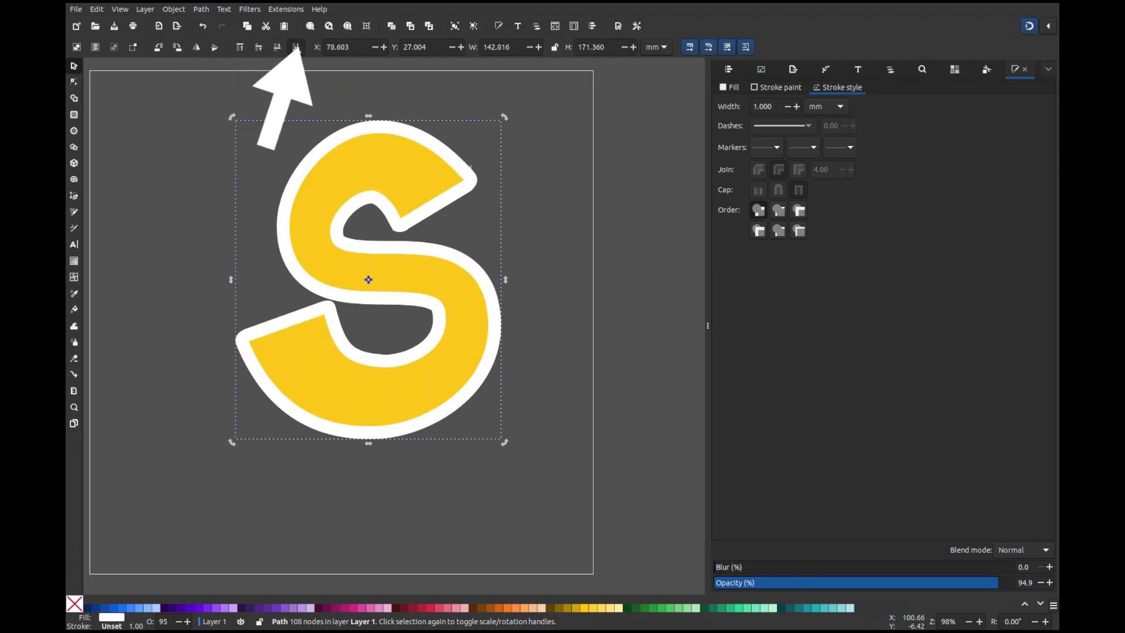
pyautogui.moveTo(502, 384); pyautogui.dragTo(501, 396)
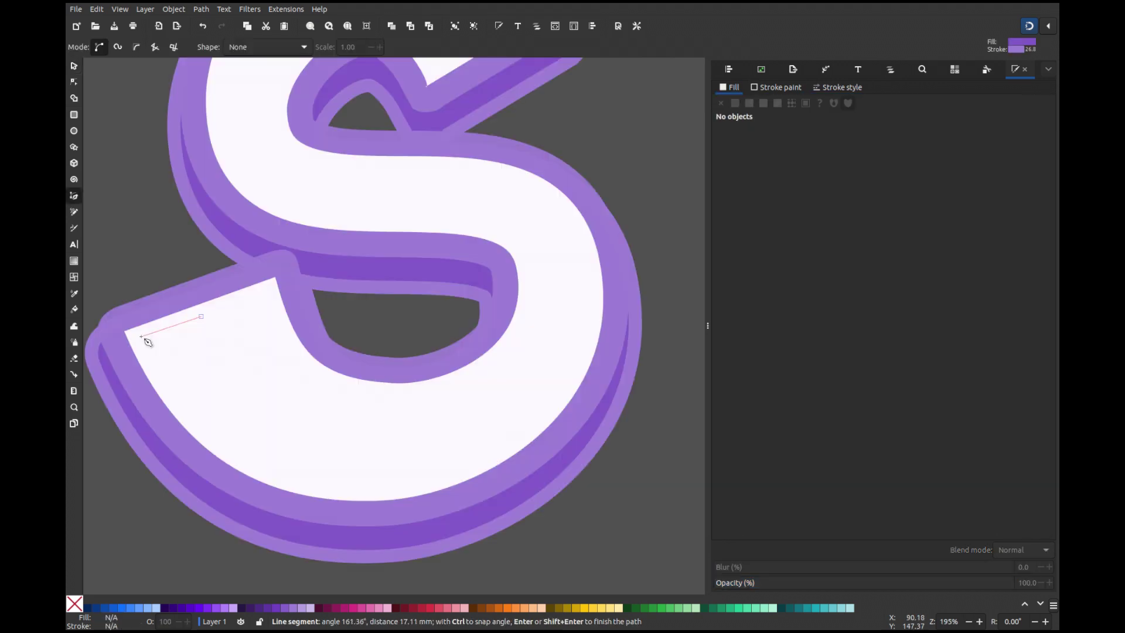
# Step: Draw a closed three-cornered accent with the Pen tool inside the S's lower curve and bend its edge to follow the letter
pyautogui.click(142, 337)
pyautogui.click(526, 432)
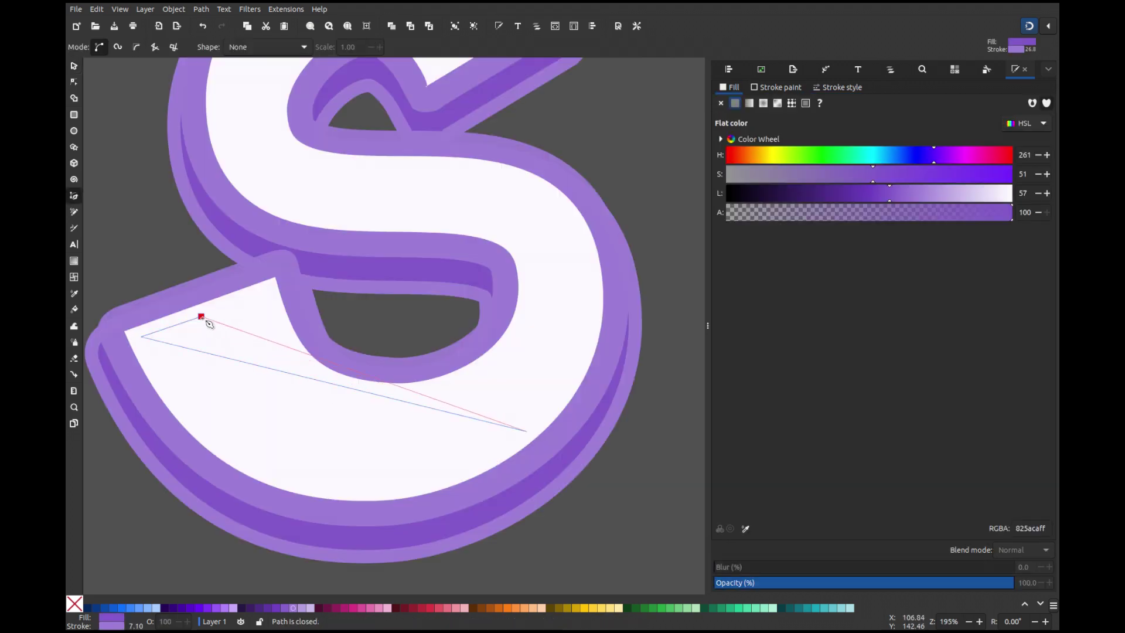
pyautogui.click(201, 316)
pyautogui.press('n')
pyautogui.moveTo(427, 407); pyautogui.dragTo(465, 478)
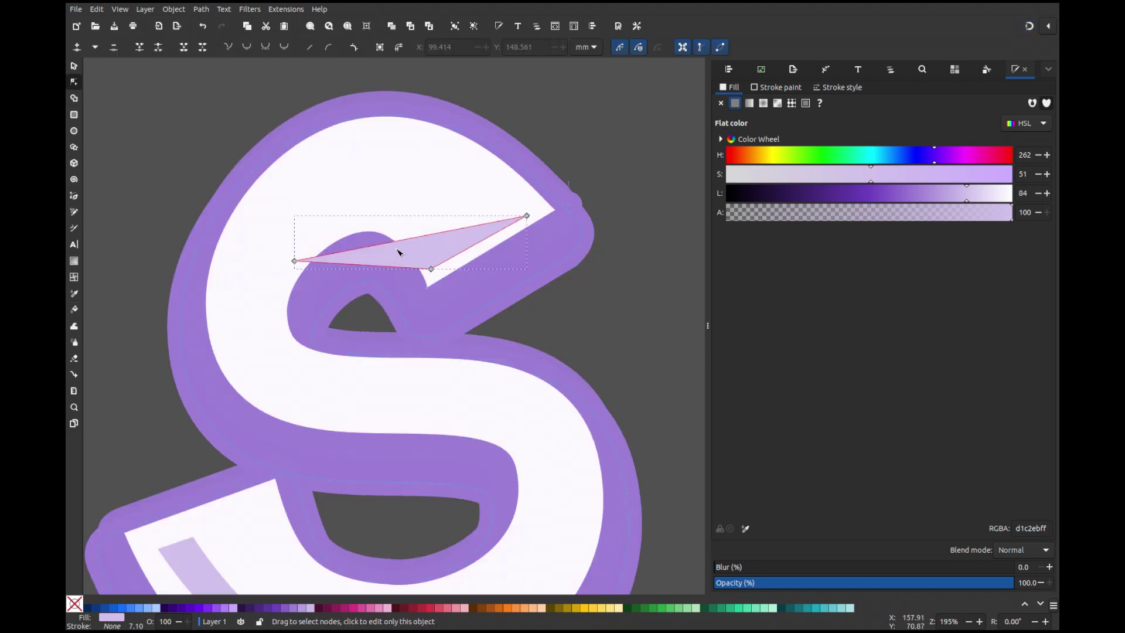
# Step: Bend the edges of the light purple accents in the S's upper and middle curves to follow the letter, finishing with a thin middle sliver
pyautogui.moveTo(396, 249); pyautogui.dragTo(369, 232)
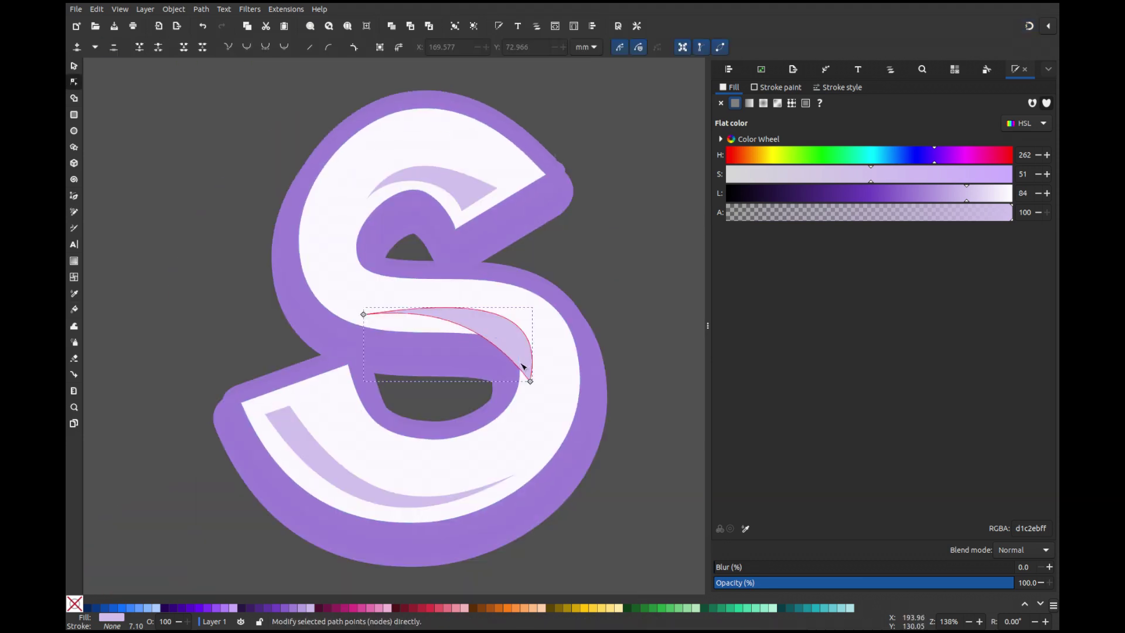
pyautogui.moveTo(523, 371); pyautogui.dragTo(522, 355)
pyautogui.moveTo(447, 310); pyautogui.dragTo(422, 326)
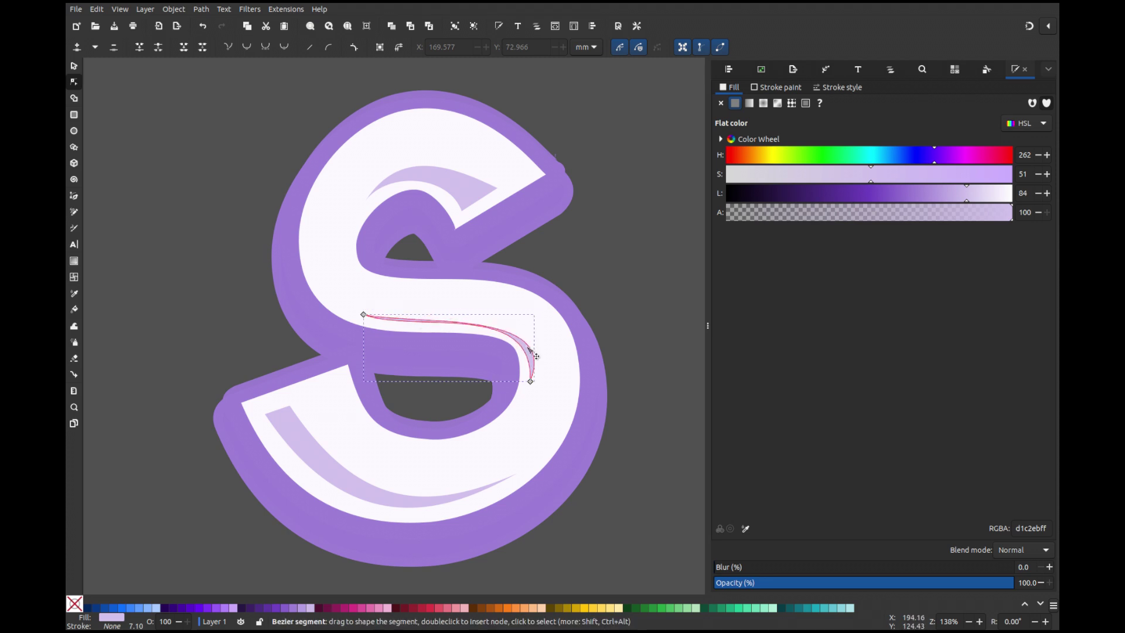
pyautogui.click(603, 314)
# Step: Select the purple outline for node editing, undo the last edit, and pick the clustered nodes at the tip of the S's upper arm
pyautogui.scroll(-2, 599, 315)
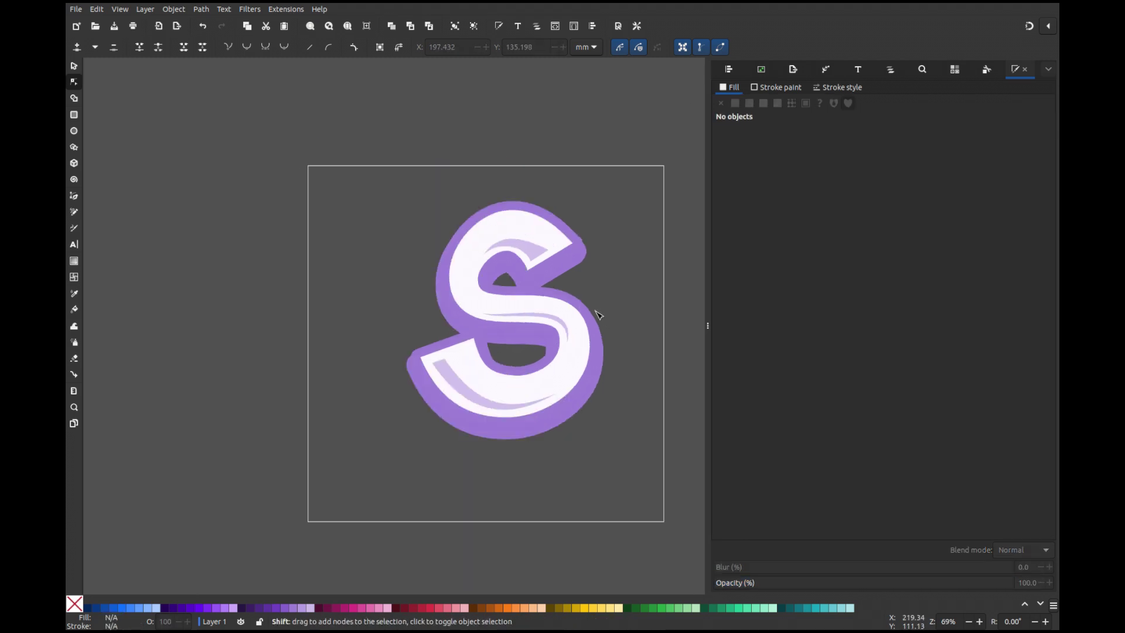
pyautogui.scroll(6, 599, 315)
pyautogui.click(530, 254)
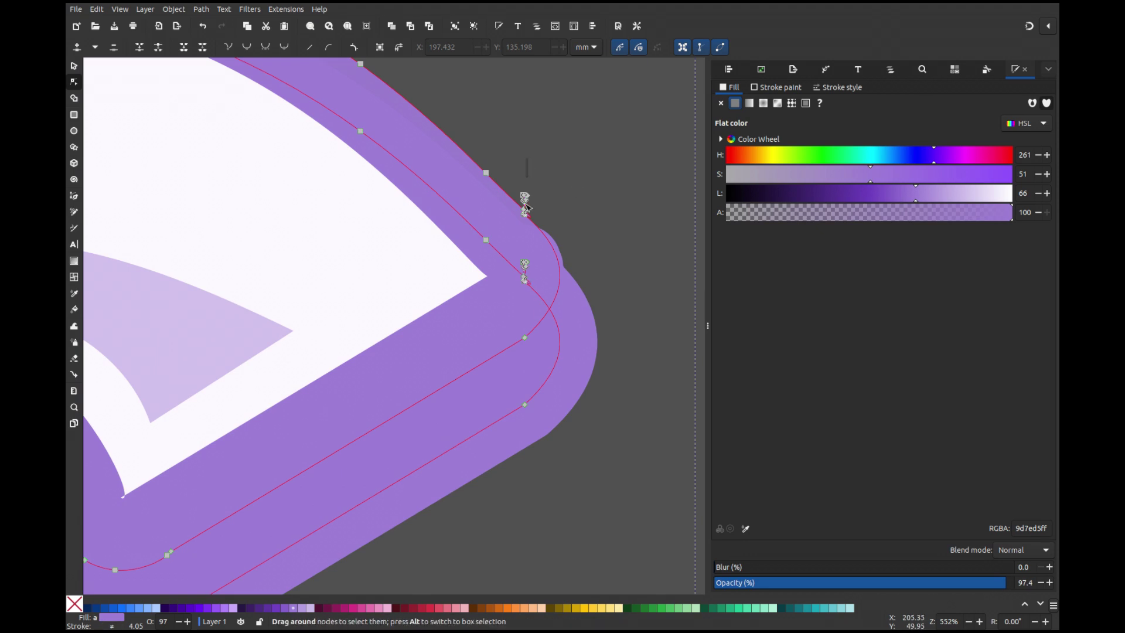
pyautogui.hotkey('ctrl', 'z')
pyautogui.click(557, 184)
pyautogui.click(526, 209)
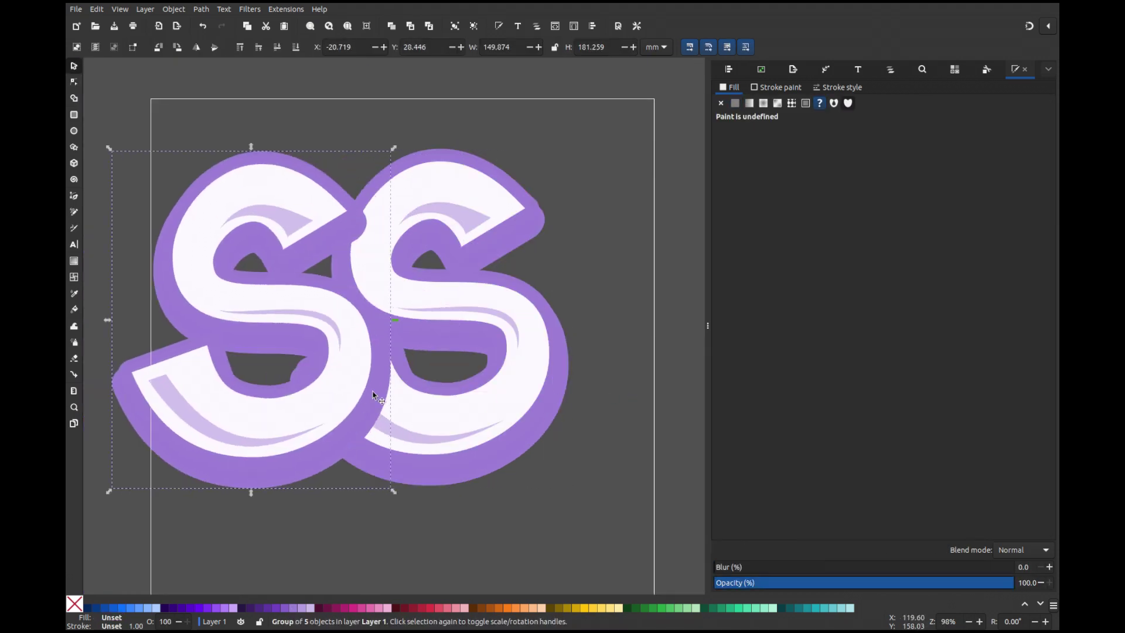
# Step: Ungroup the duplicate S, make it a single backing path with a 20 mm stroke, and position it behind the original letter
pyautogui.hotkey('ctrl', 'shift', 'g')
pyautogui.click(201, 8)
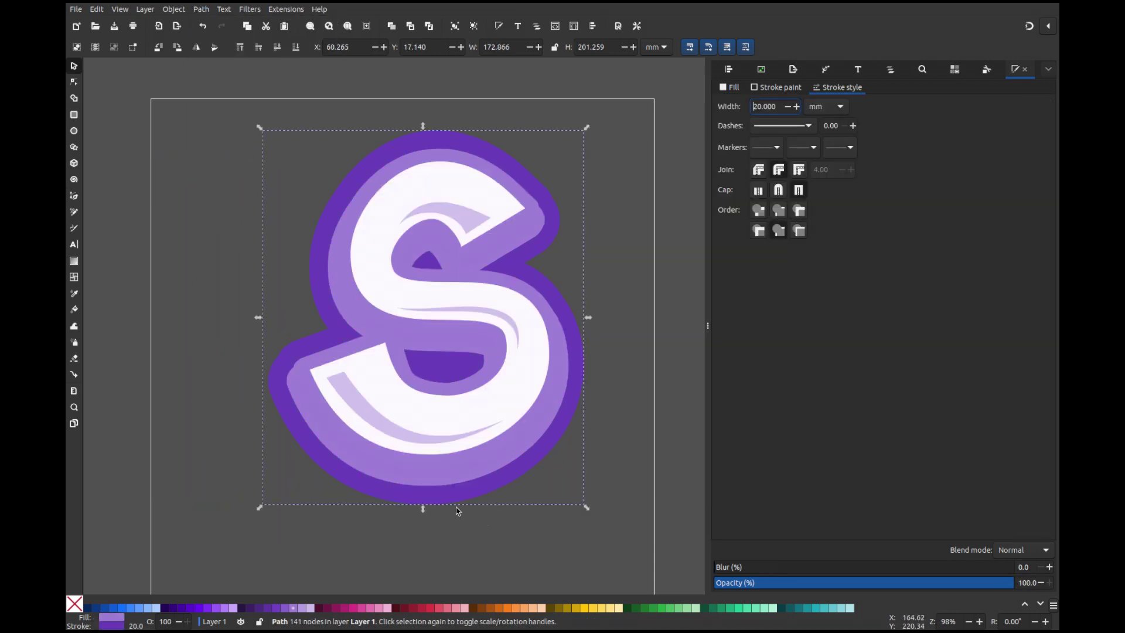
pyautogui.moveTo(456, 508); pyautogui.dragTo(462, 497)
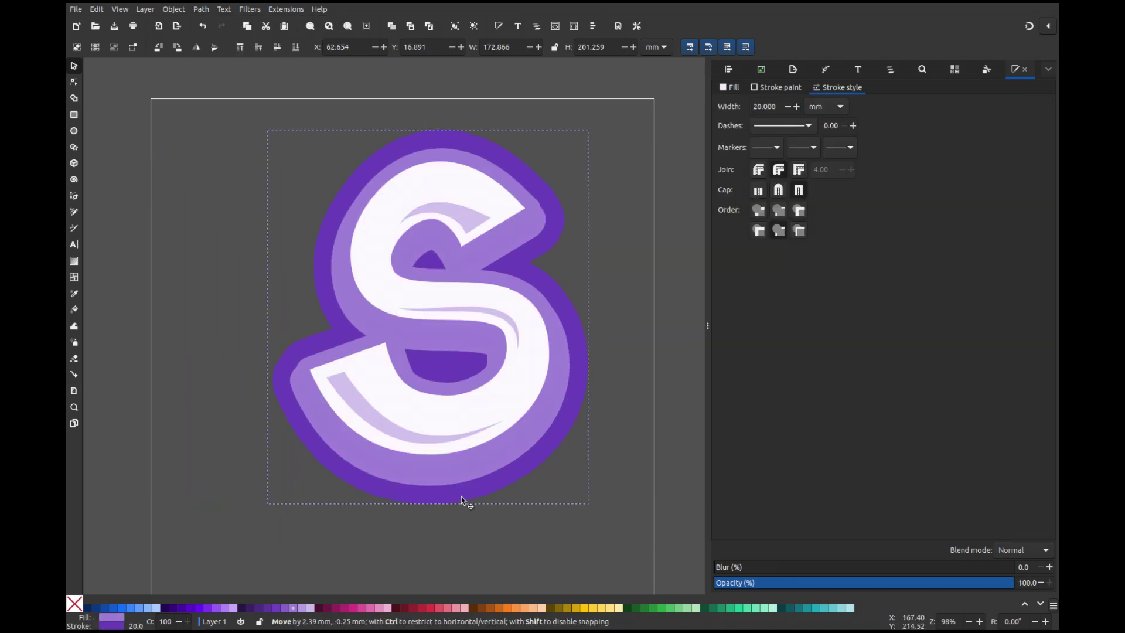
# Step: Try a dark purple stroke with a lightness of 28 on the backing path
pyautogui.keyDown('shift'); pyautogui.click(282, 608); pyautogui.keyUp('shift')
pyautogui.click(777, 87)
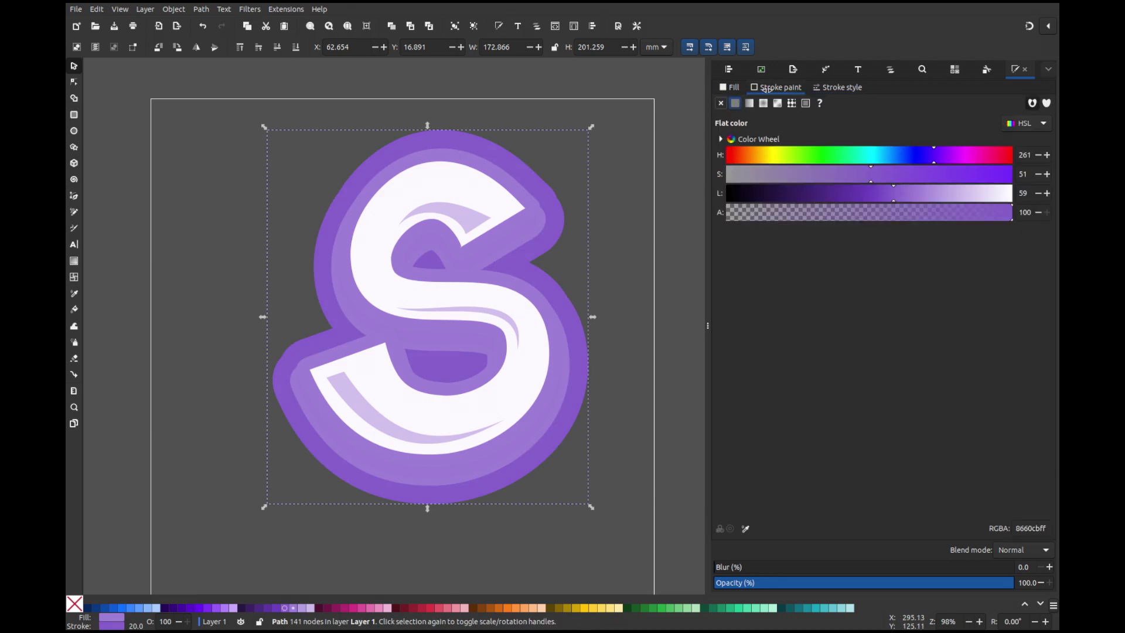
pyautogui.moveTo(895, 193); pyautogui.dragTo(806, 193)
pyautogui.click(510, 460)
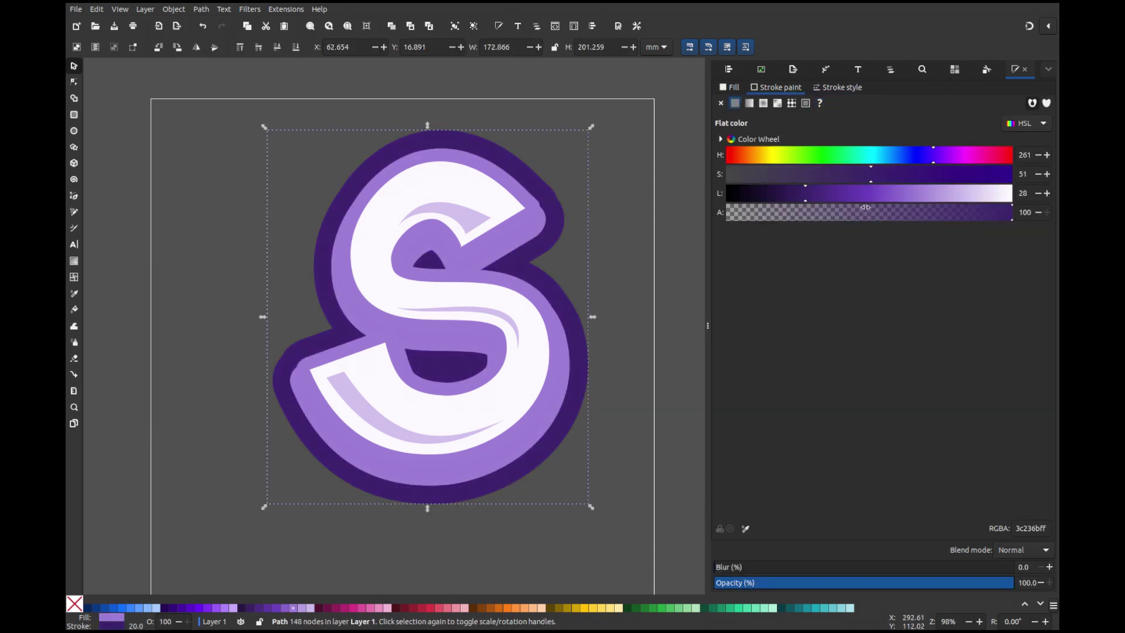
# Step: Recolour the backing path's stroke bright yellow with hue 54, saturation 84 and lightness 52
pyautogui.moveTo(934, 155); pyautogui.dragTo(768, 154)
pyautogui.moveTo(806, 193); pyautogui.dragTo(874, 193)
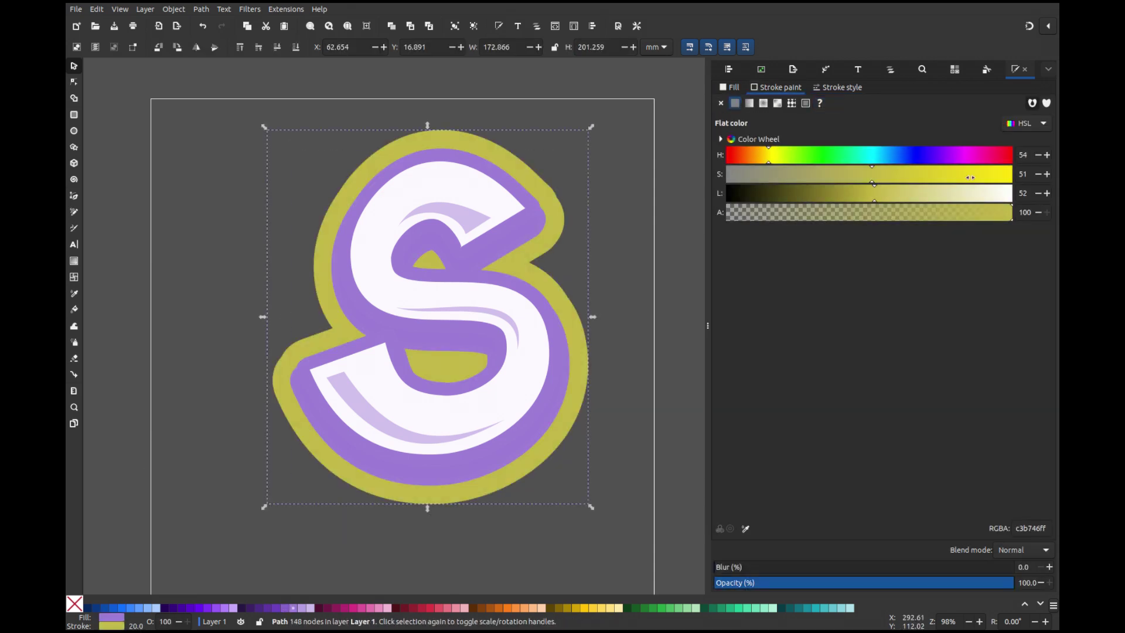
pyautogui.moveTo(970, 177); pyautogui.dragTo(963, 173)
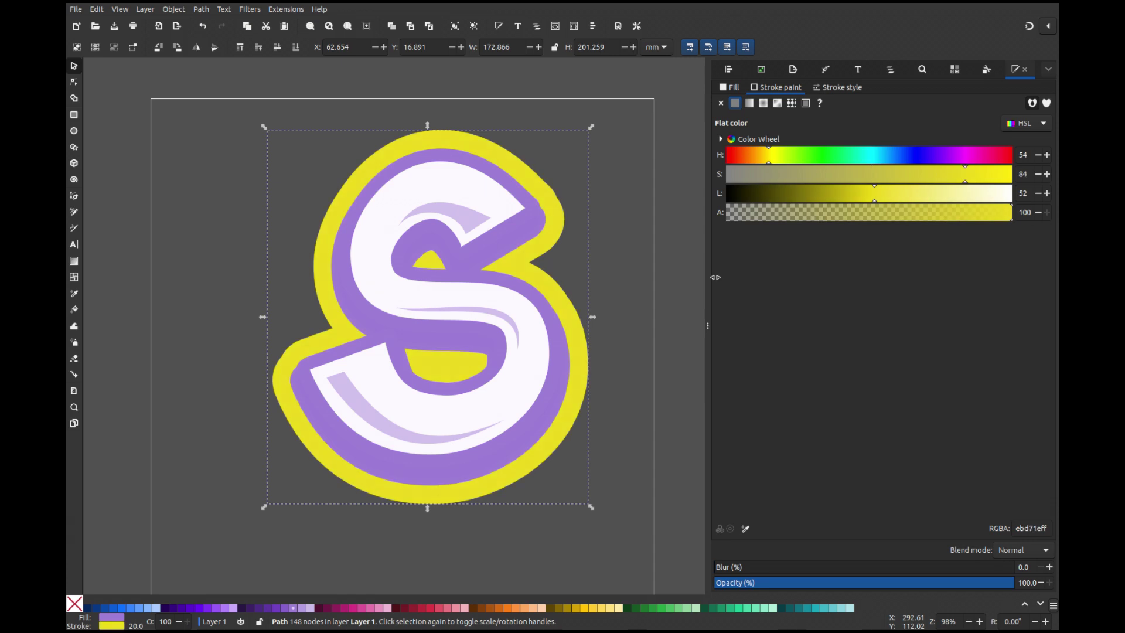